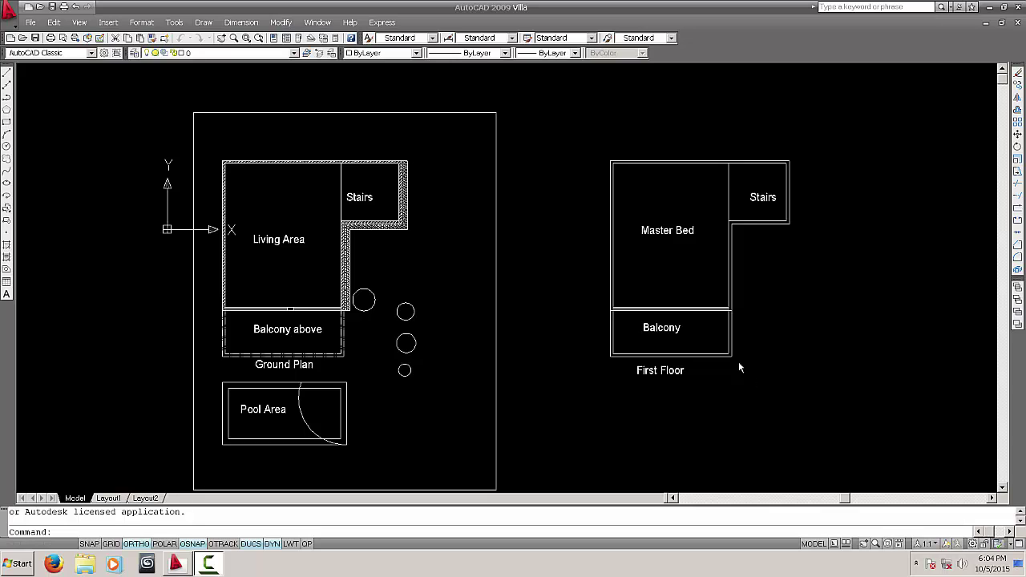
Focus the AutoCAD window and pan across the Ground Plan toward the First Floor and outer border
click(358, 303)
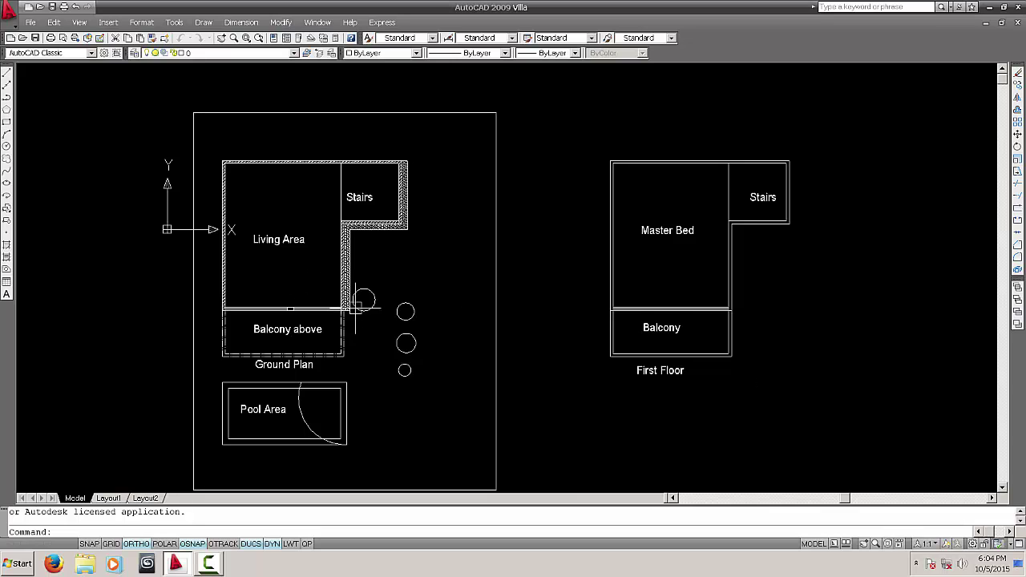
scroll(308, 267, up, 2)
middle_drag(286, 275, 394, 222)
middle_drag(625, 199, 595, 272)
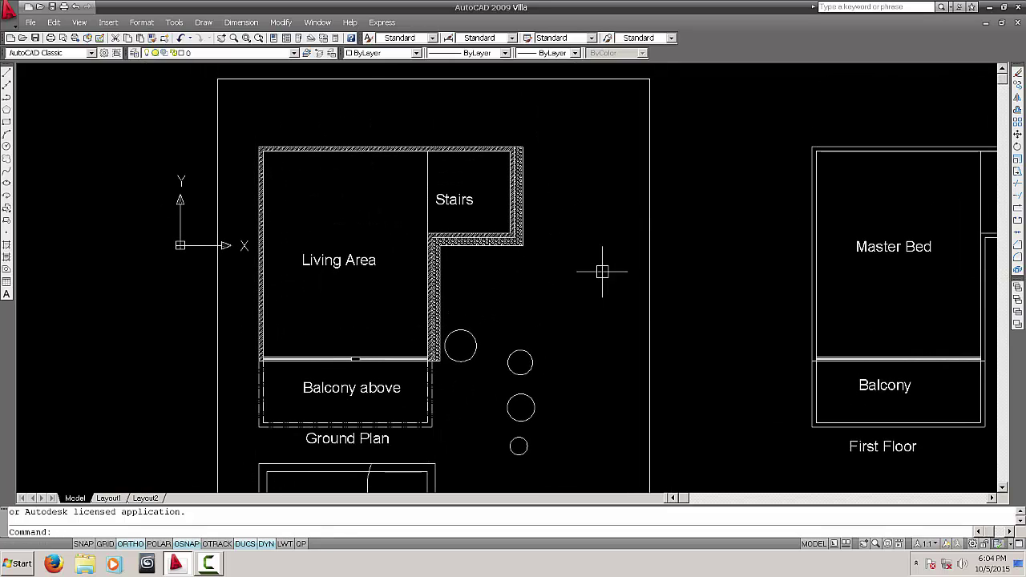
mouse_move(913, 344)
middle_down()
mouse_move(605, 285)
mouse_move(811, 253)
middle_up()
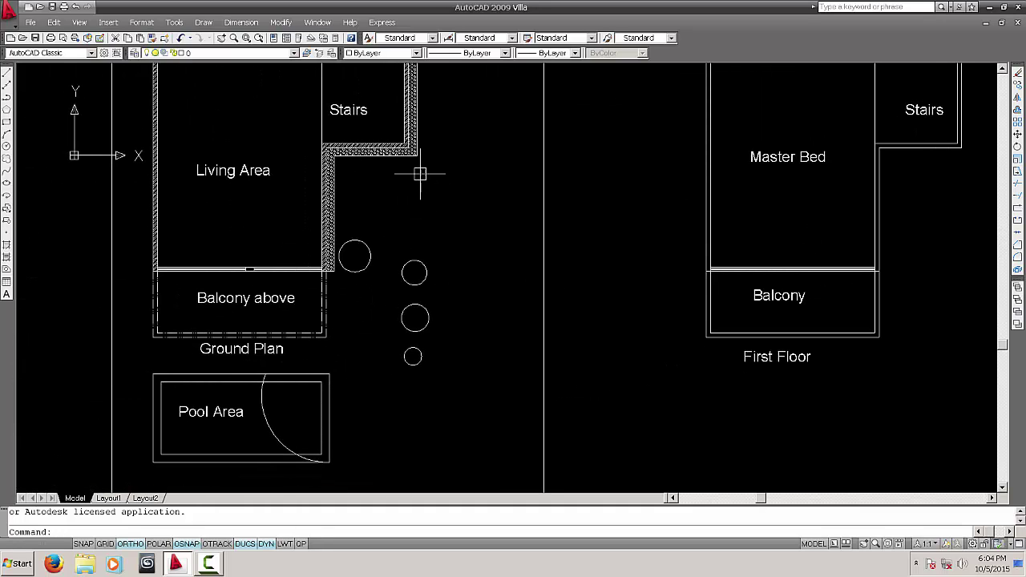
middle_drag(419, 168, 457, 220)
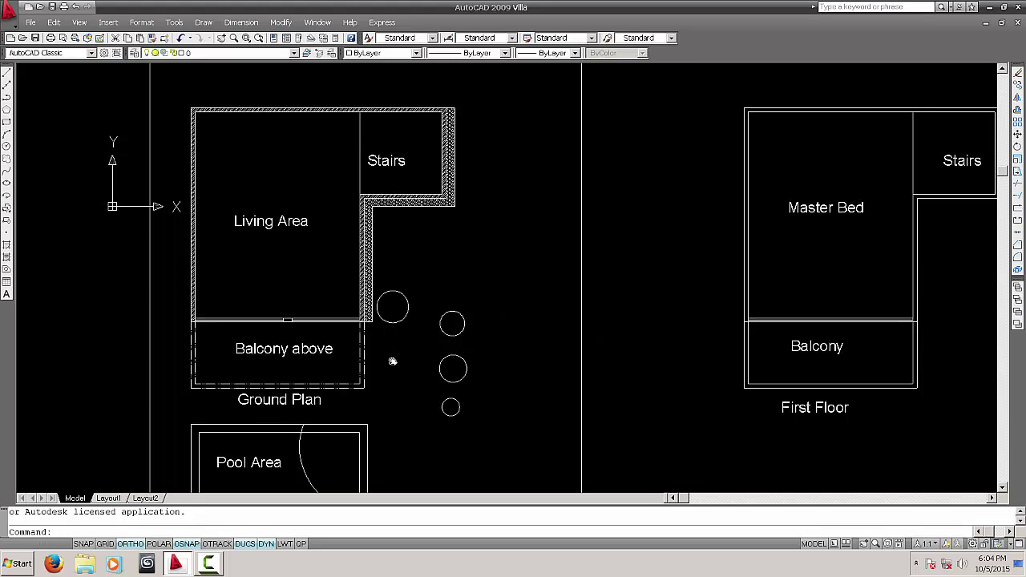
mouse_move(385, 382)
middle_down()
mouse_move(417, 320)
mouse_move(431, 377)
middle_up()
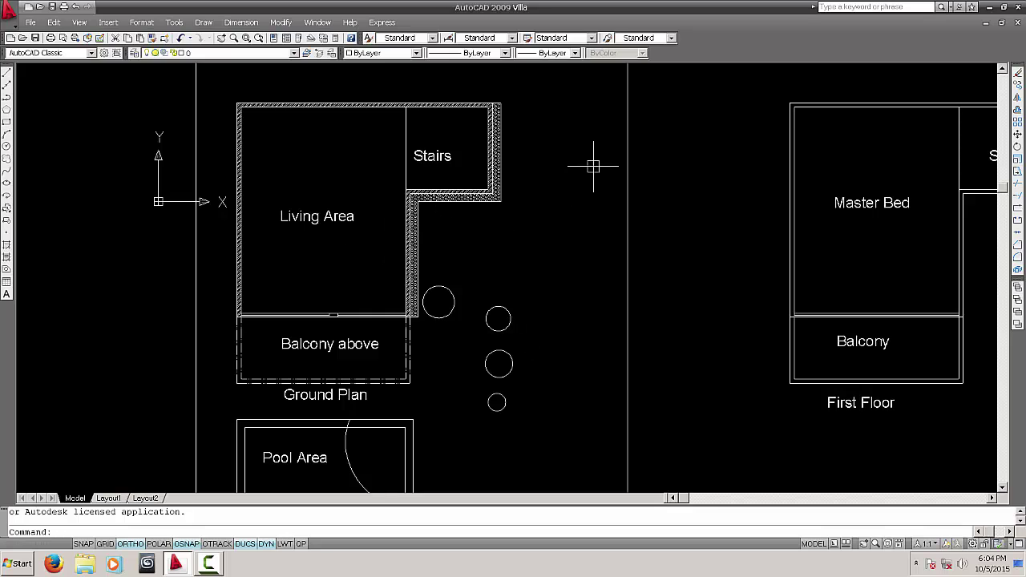
mouse_move(646, 241)
middle_down()
mouse_move(614, 247)
mouse_move(542, 308)
middle_up()
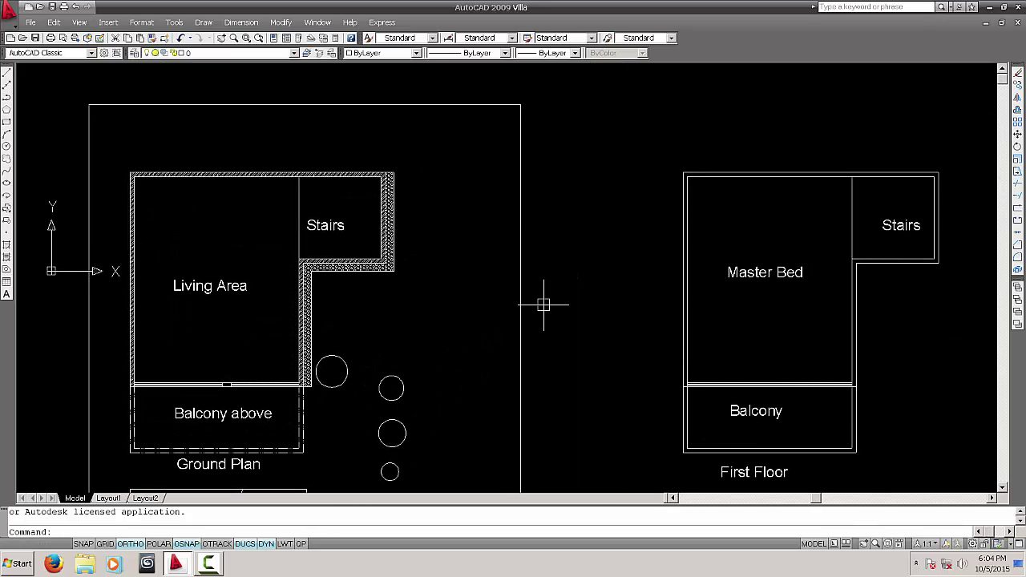
mouse_move(438, 345)
middle_down()
mouse_move(482, 288)
mouse_move(504, 226)
mouse_move(506, 237)
middle_up()
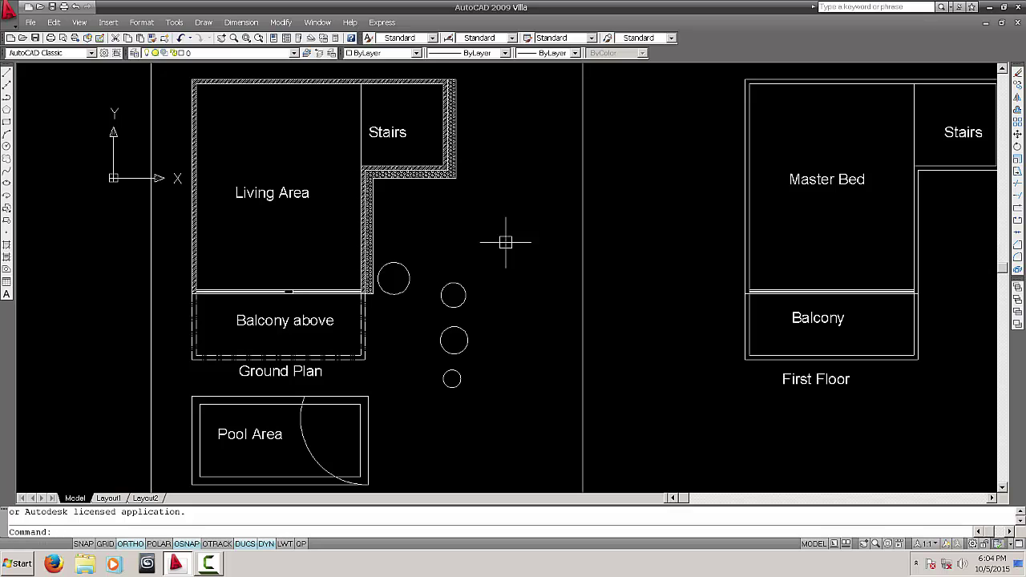
middle_drag(292, 225, 418, 292)
Pan between the Living Area, Pool Area, Balcony and First Floor plan
scroll(451, 315, up, 3)
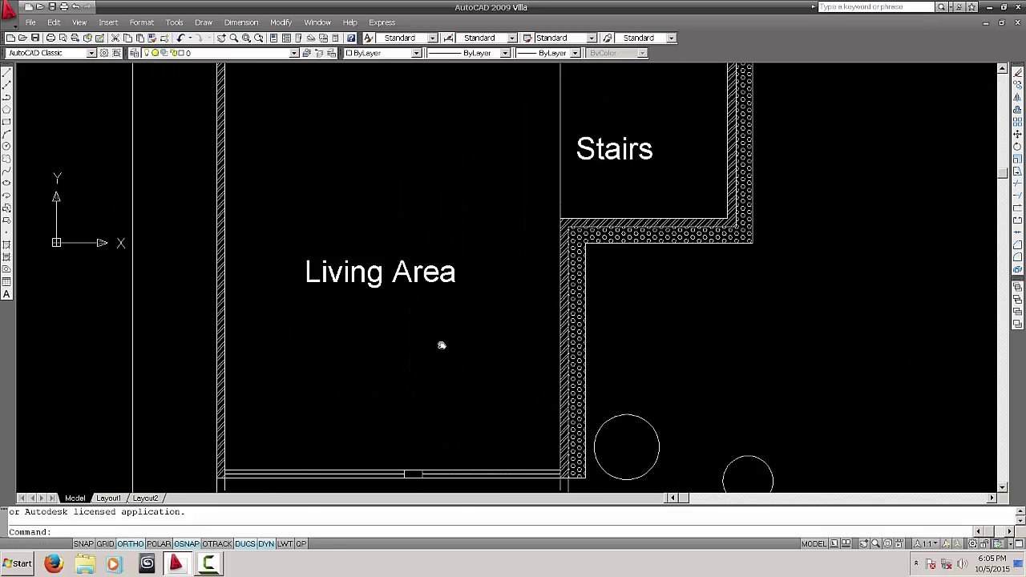
scroll(440, 346, down, 3)
mouse_move(436, 344)
middle_down()
mouse_move(457, 251)
mouse_move(415, 275)
mouse_move(426, 123)
middle_up()
middle_drag(481, 160, 424, 302)
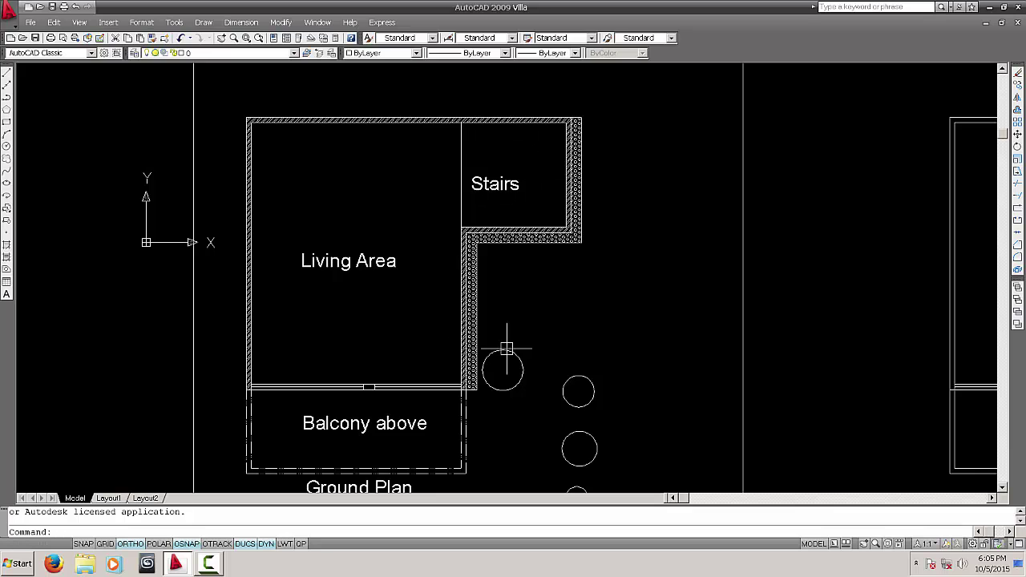
middle_drag(502, 348, 494, 266)
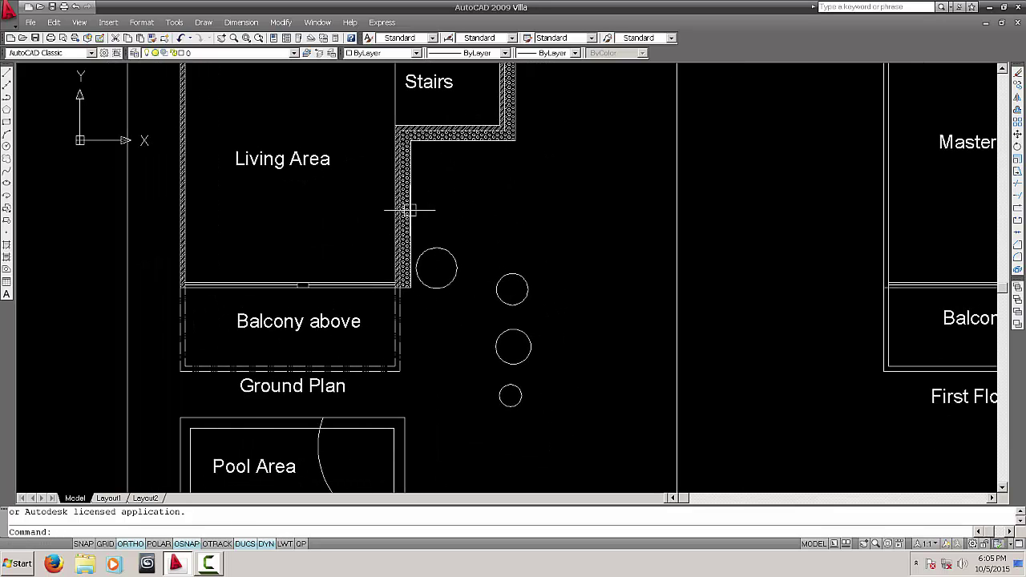
middle_drag(528, 391, 518, 318)
middle_drag(247, 307, 382, 321)
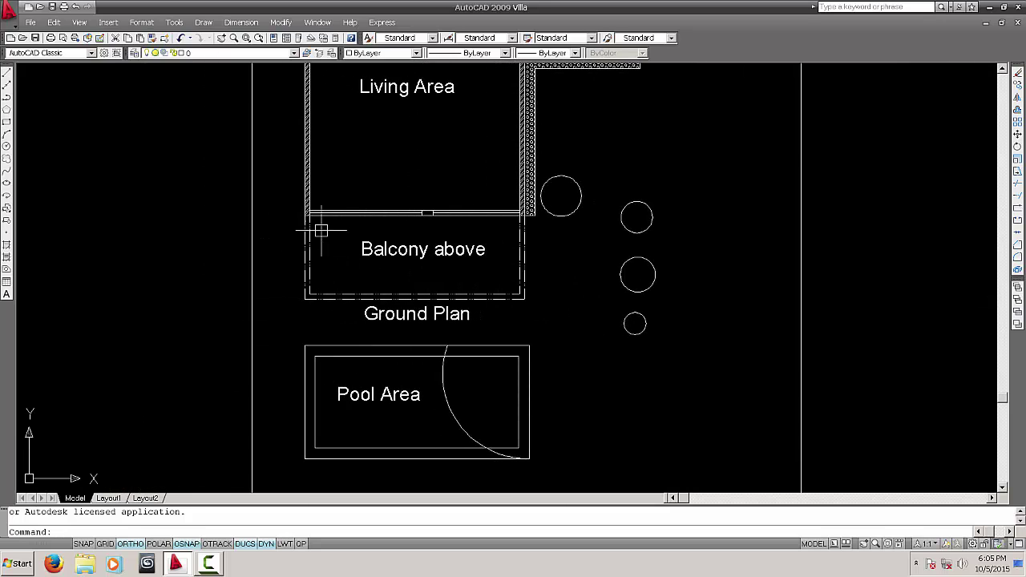
middle_drag(352, 249, 300, 297)
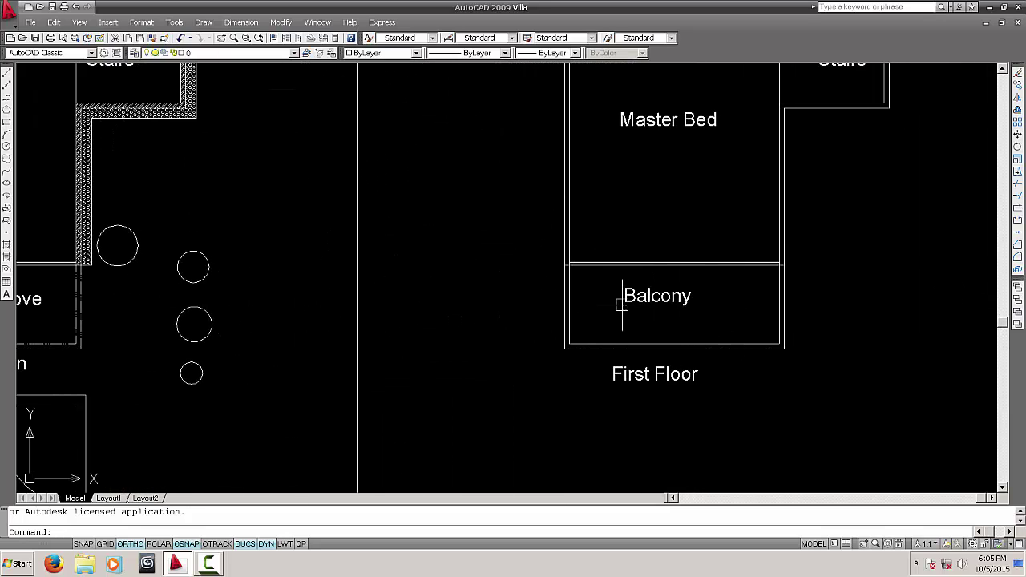
middle_drag(244, 315, 634, 318)
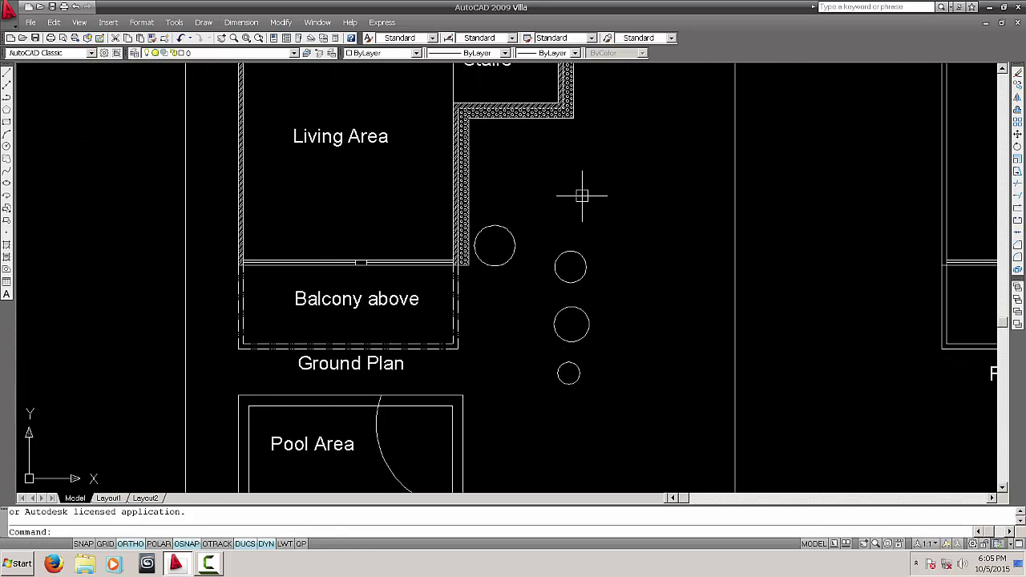
middle_drag(610, 150, 582, 225)
Zoom and pan to frame the Living Area and the Pool Area
scroll(581, 224, down, 2)
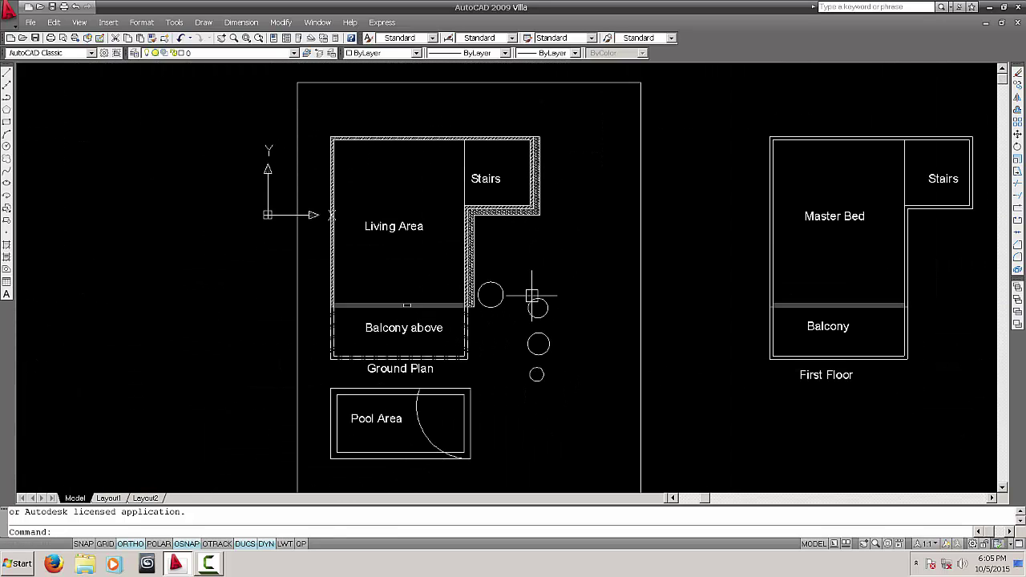
scroll(431, 357, up, 2)
middle_drag(442, 337, 448, 385)
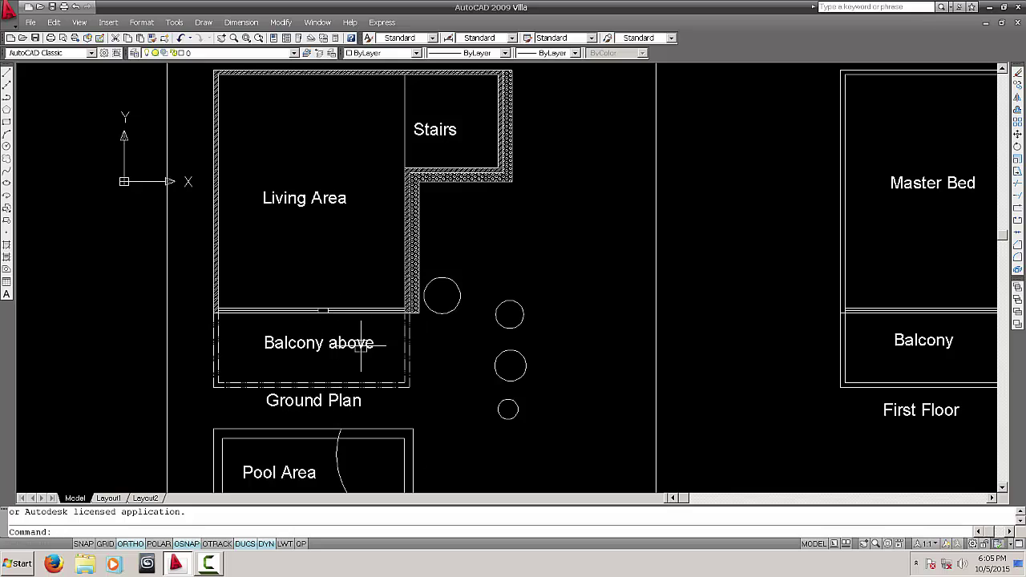
scroll(460, 409, down, 2)
middle_drag(460, 409, 440, 373)
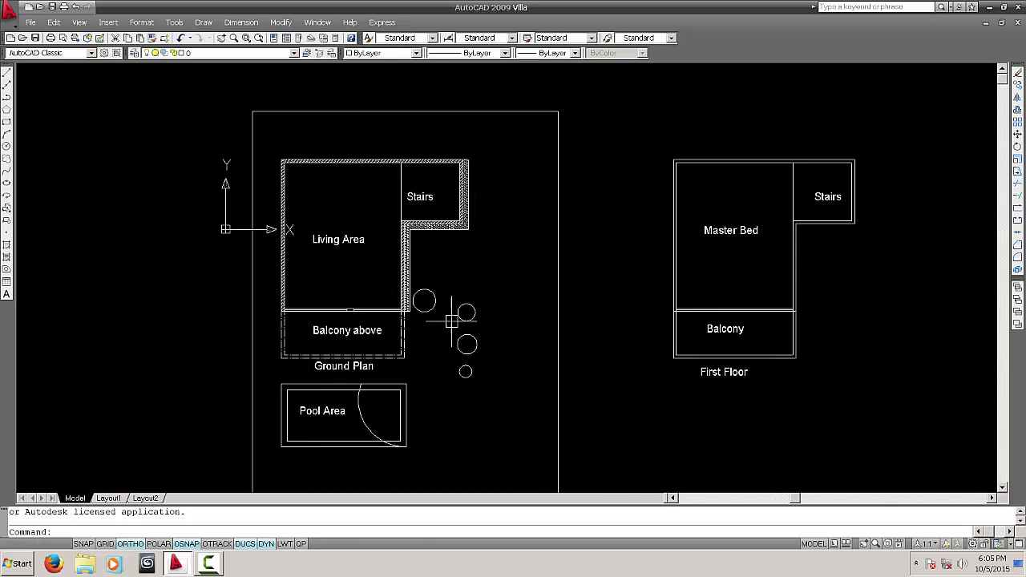
middle_drag(457, 329, 452, 346)
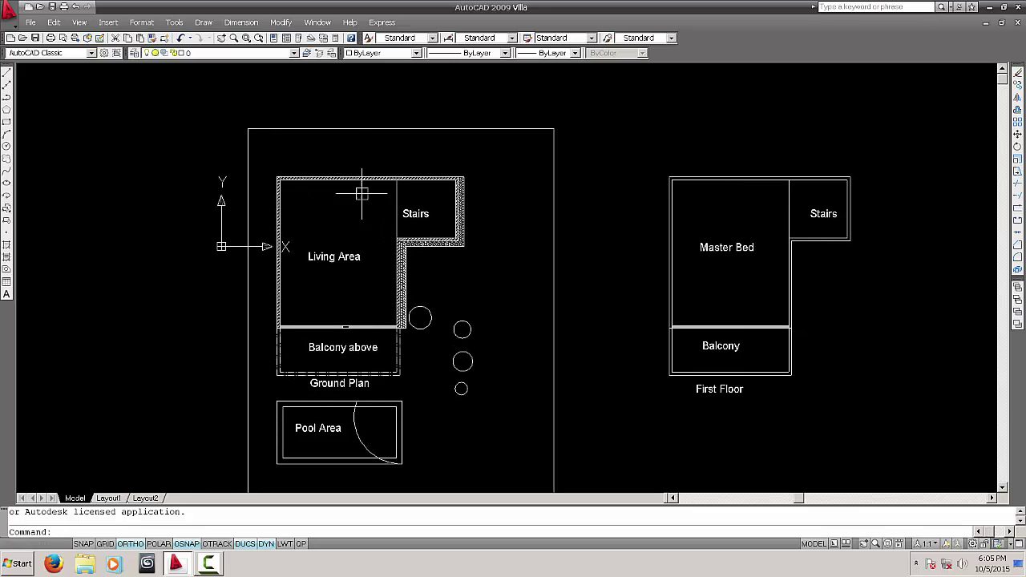
middle_drag(473, 395, 453, 339)
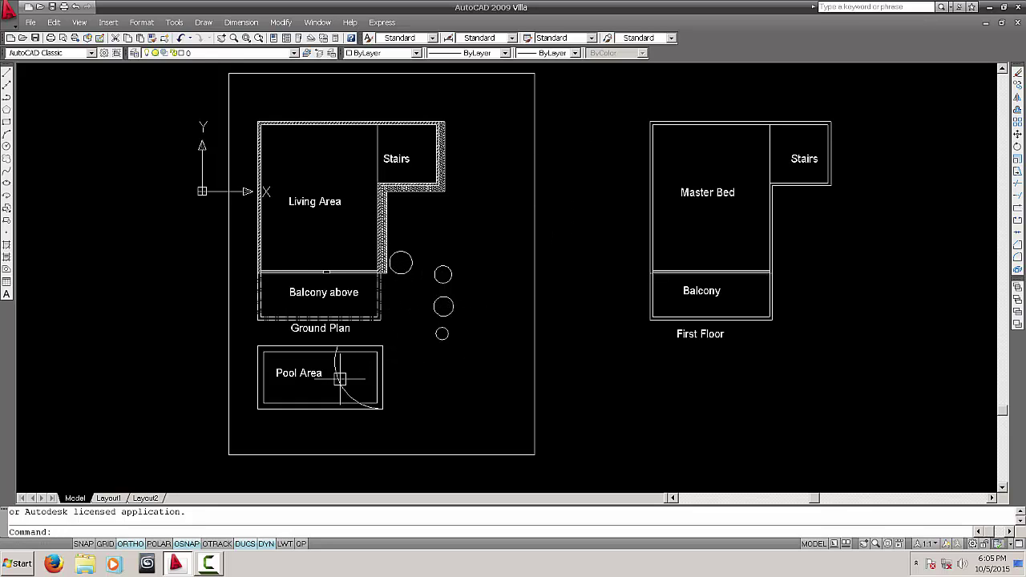
scroll(327, 377, up, 2)
middle_drag(311, 370, 355, 370)
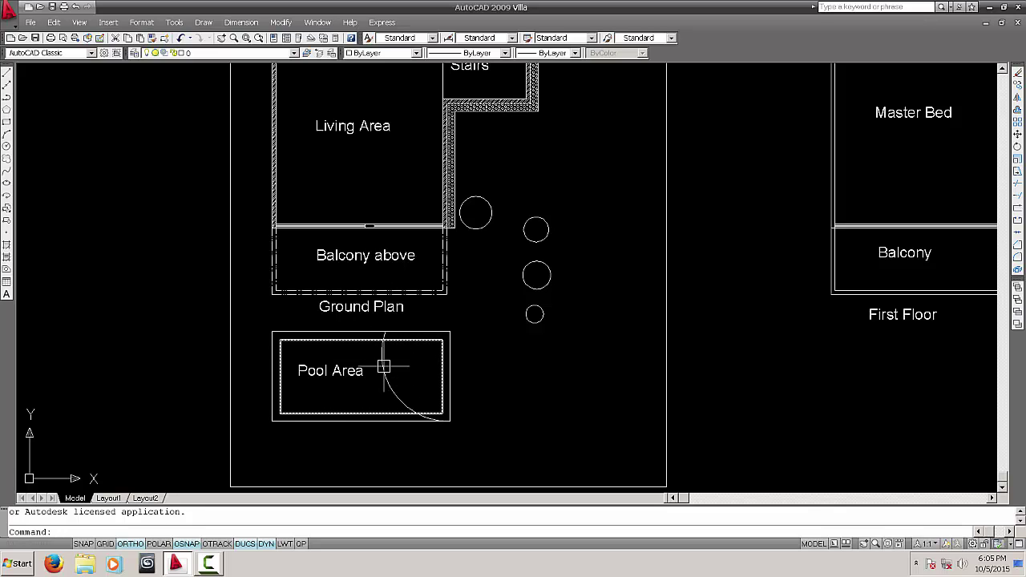
Try selecting the door-swing arc over the pool, then clear the selection
click(384, 367)
key(Escape)
scroll(403, 371, up, 2)
middle_drag(419, 373, 415, 356)
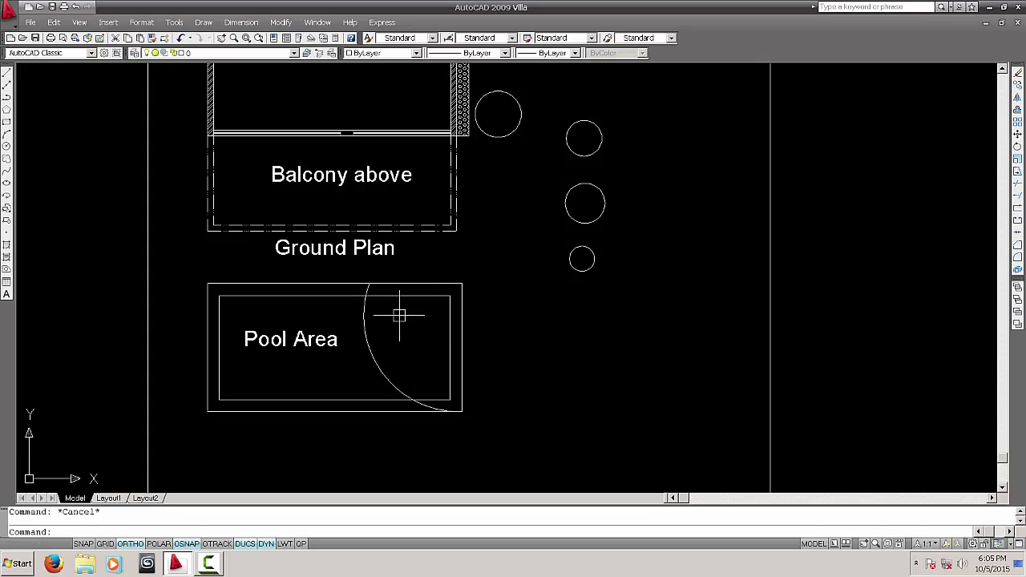
click(408, 370)
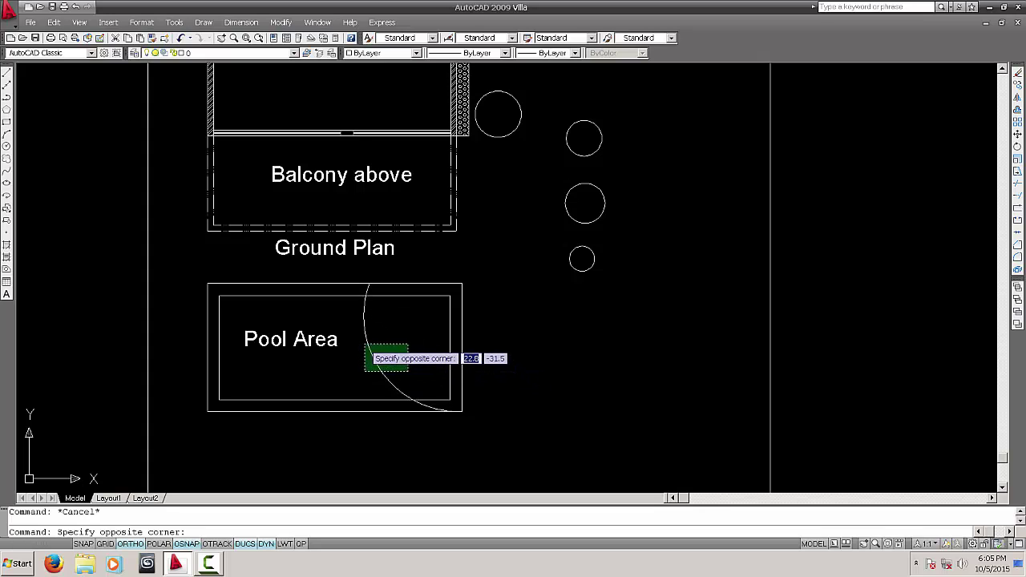
key(Escape)
click(385, 348)
click(362, 339)
key(Escape)
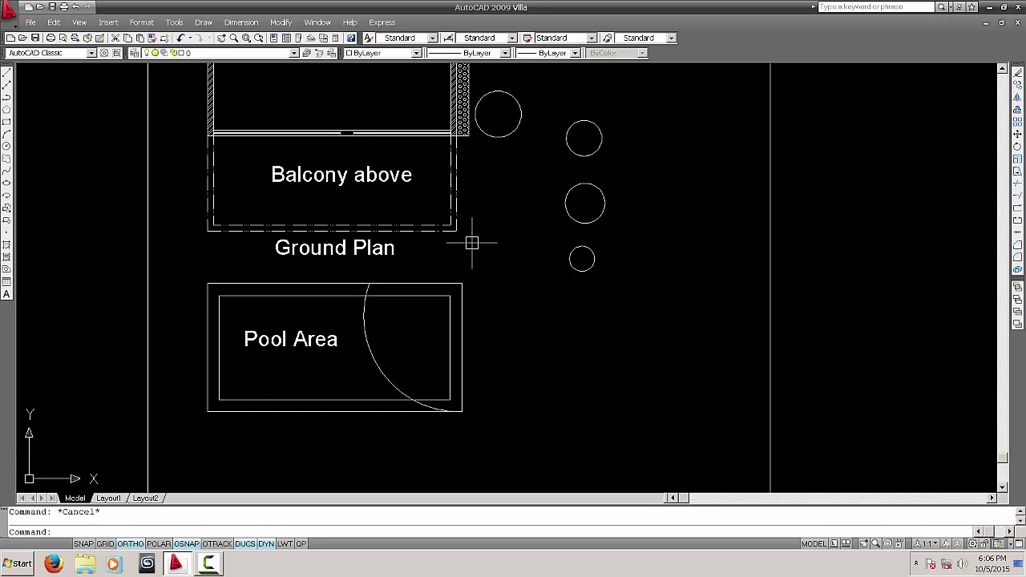
Pan down to the Stairs wall and select its hatched wall object
middle_drag(605, 152, 605, 339)
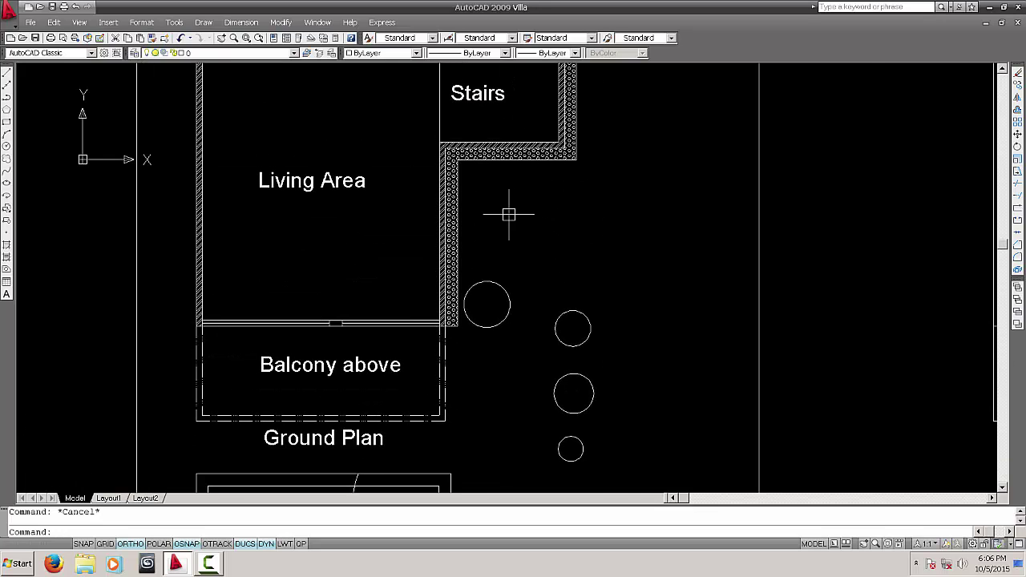
scroll(513, 209, up, 2)
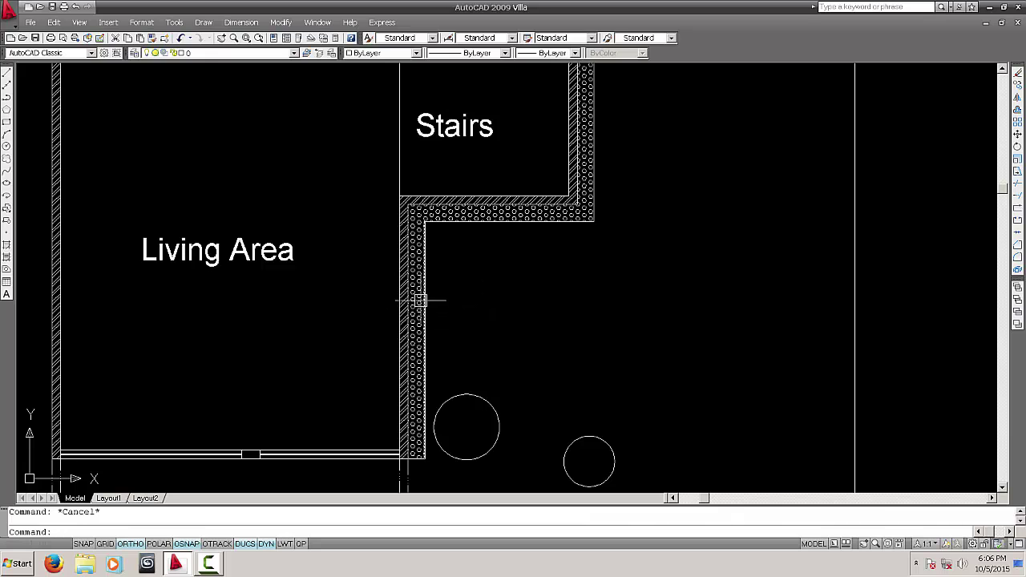
scroll(419, 297, up, 5)
click(469, 332)
click(430, 243)
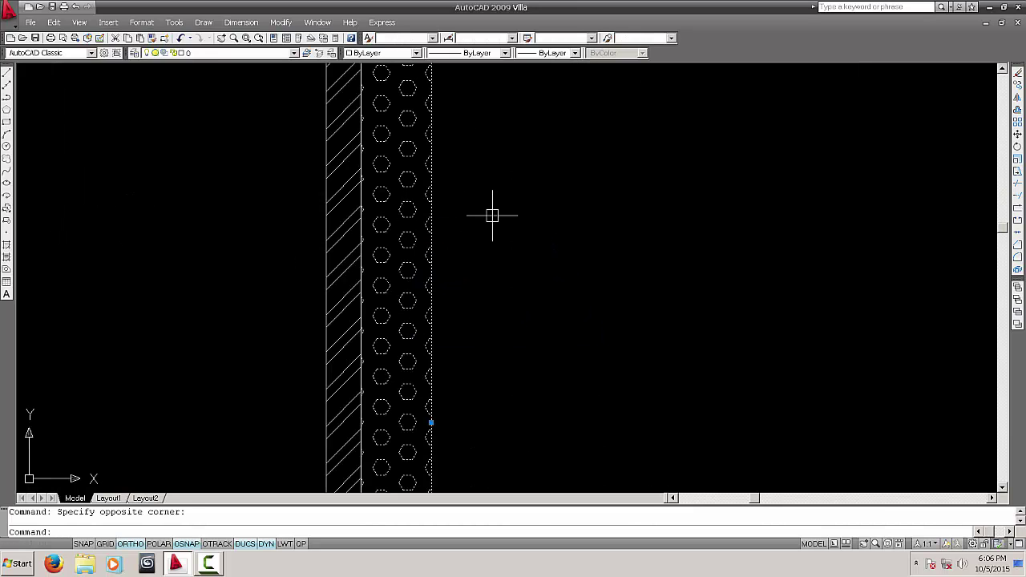
scroll(552, 264, down, 4)
Zoom out and pan until the Ground Plan and First Floor plans sit side by side
middle_drag(552, 263, 458, 279)
scroll(506, 267, down, 2)
middle_drag(522, 444, 535, 387)
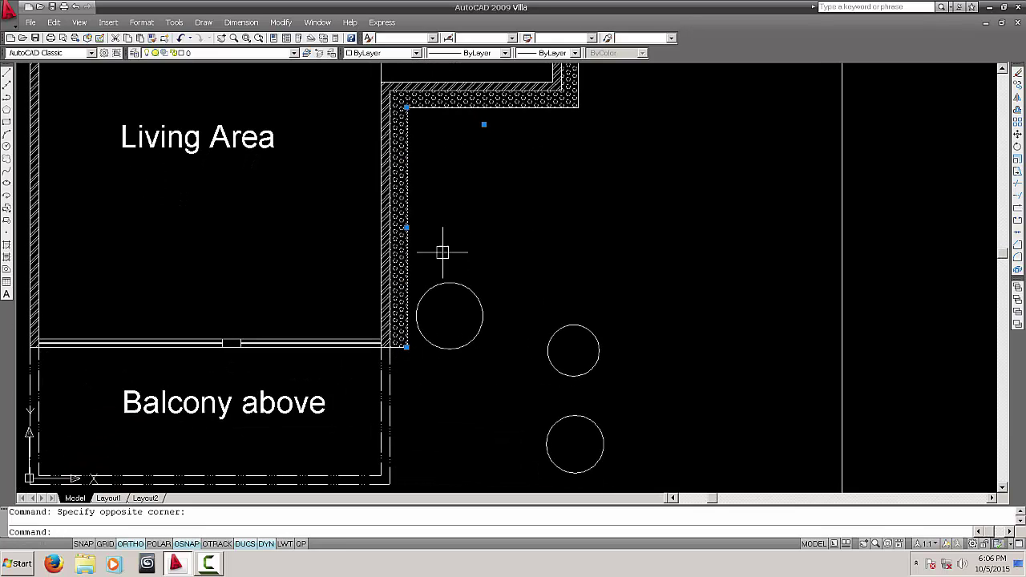
middle_drag(513, 316, 497, 360)
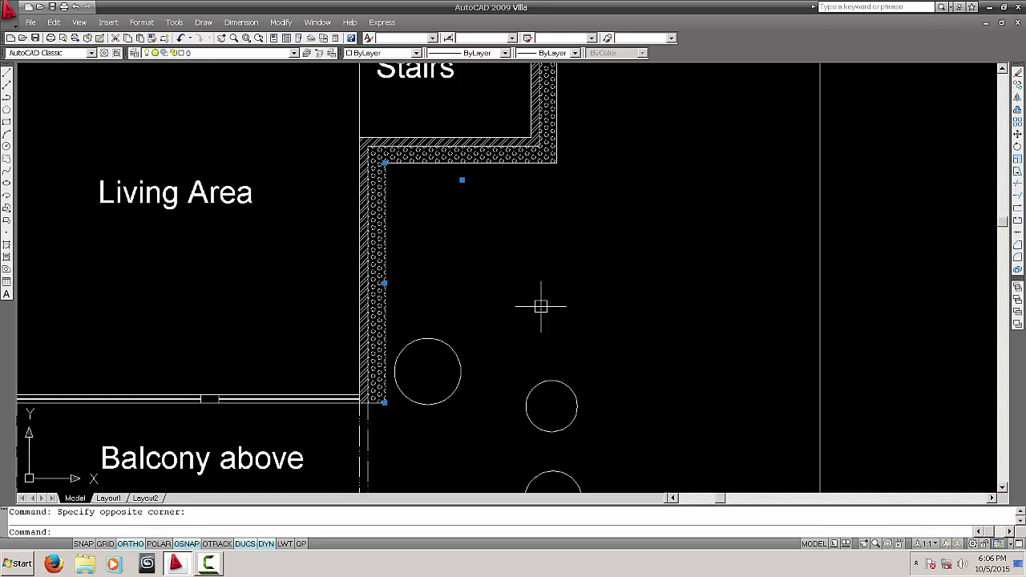
middle_drag(564, 243, 520, 371)
scroll(486, 331, down, 3)
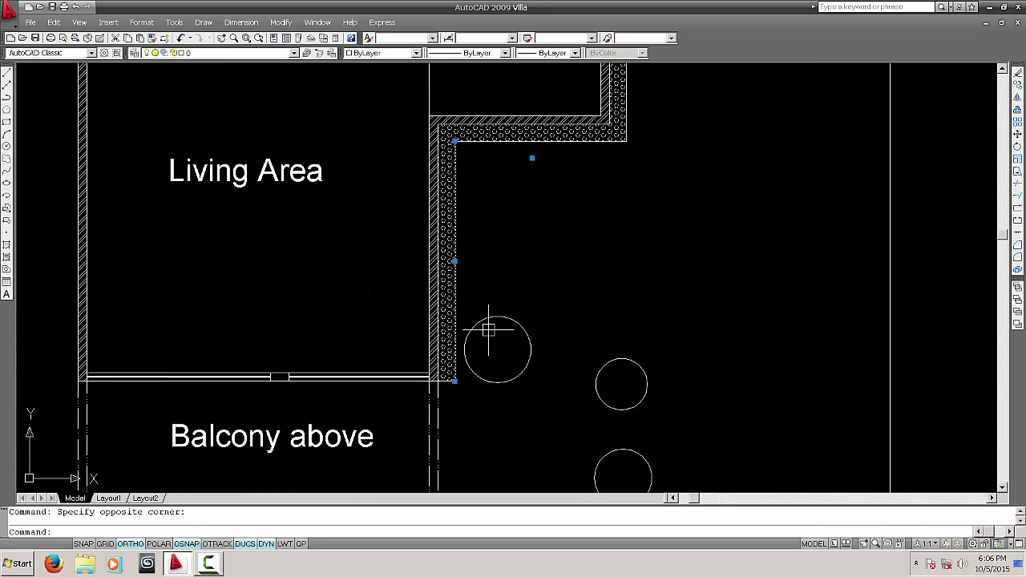
middle_drag(634, 329, 167, 301)
scroll(785, 296, down, 2)
middle_drag(786, 296, 667, 301)
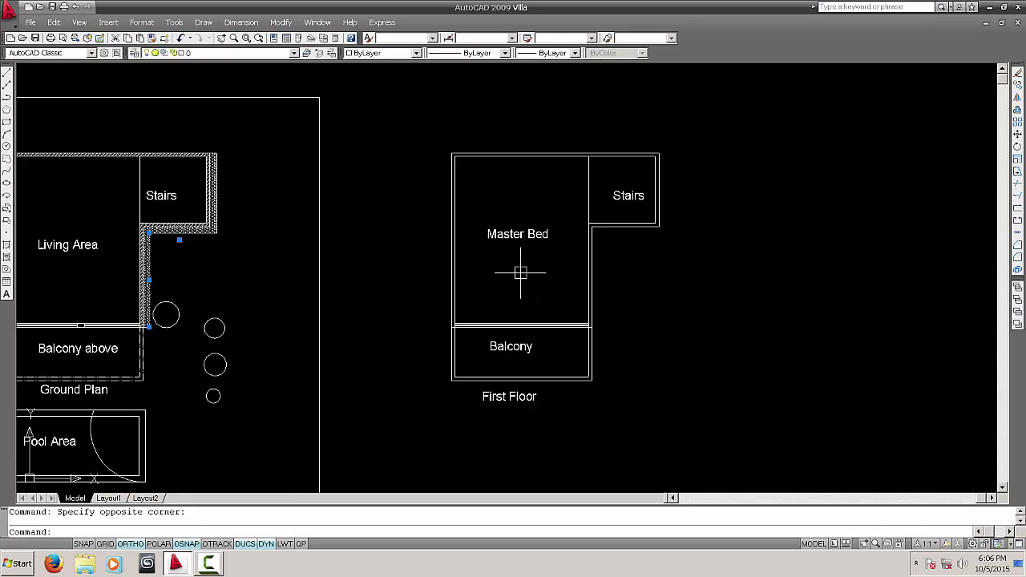
middle_drag(367, 349, 508, 352)
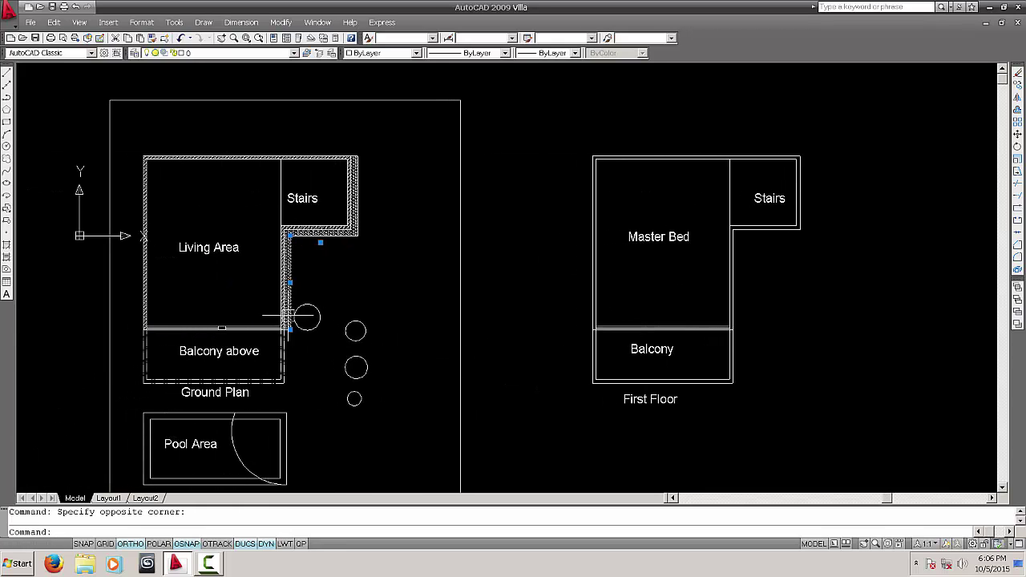
mouse_move(271, 301)
middle_down()
mouse_move(296, 267)
mouse_move(314, 267)
middle_up()
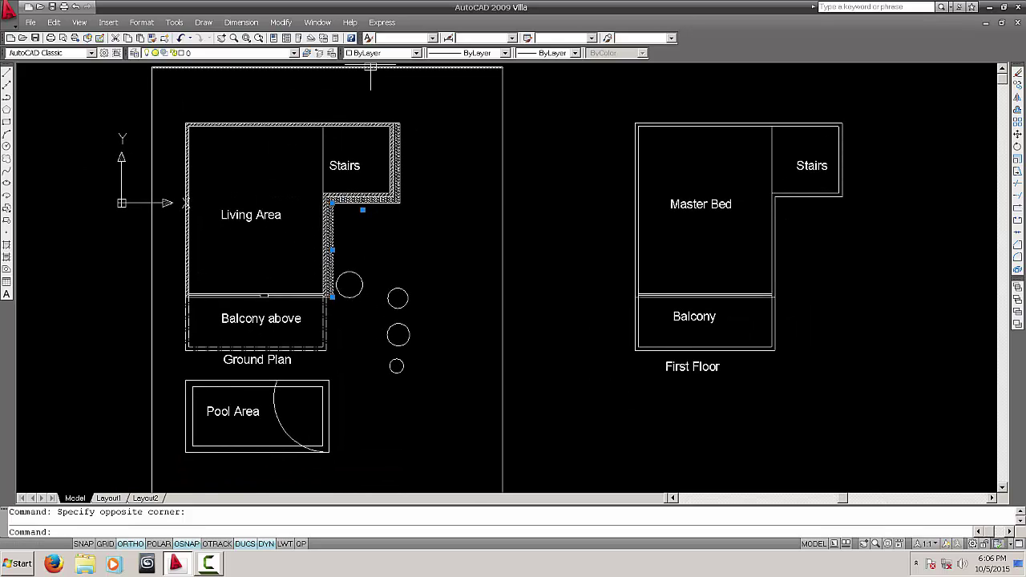
Cancel the selection and zoom around the Living Area, Stairs and Pool Area to the wall hatch
key(Escape)
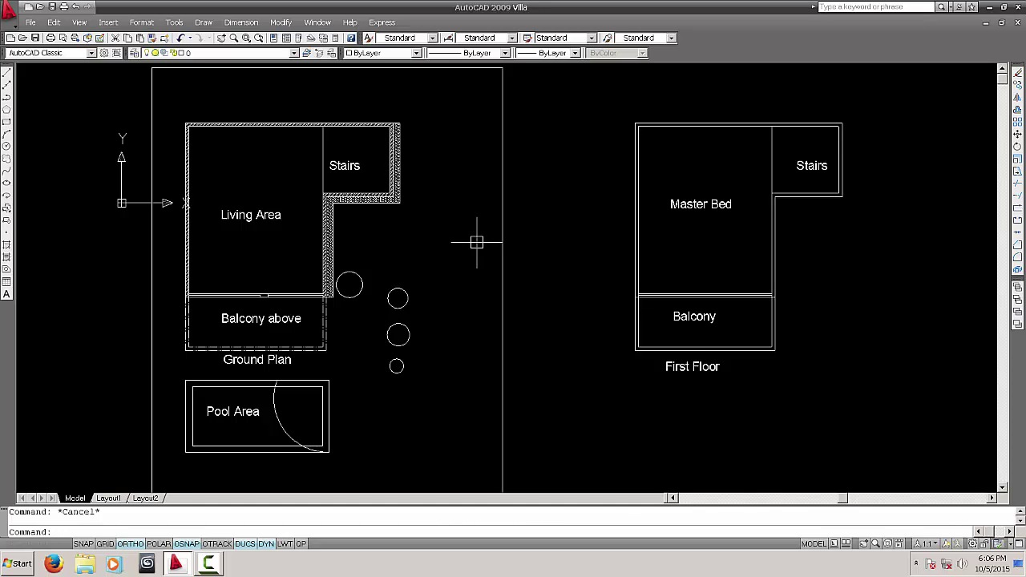
scroll(380, 232, up, 3)
middle_drag(347, 227, 424, 283)
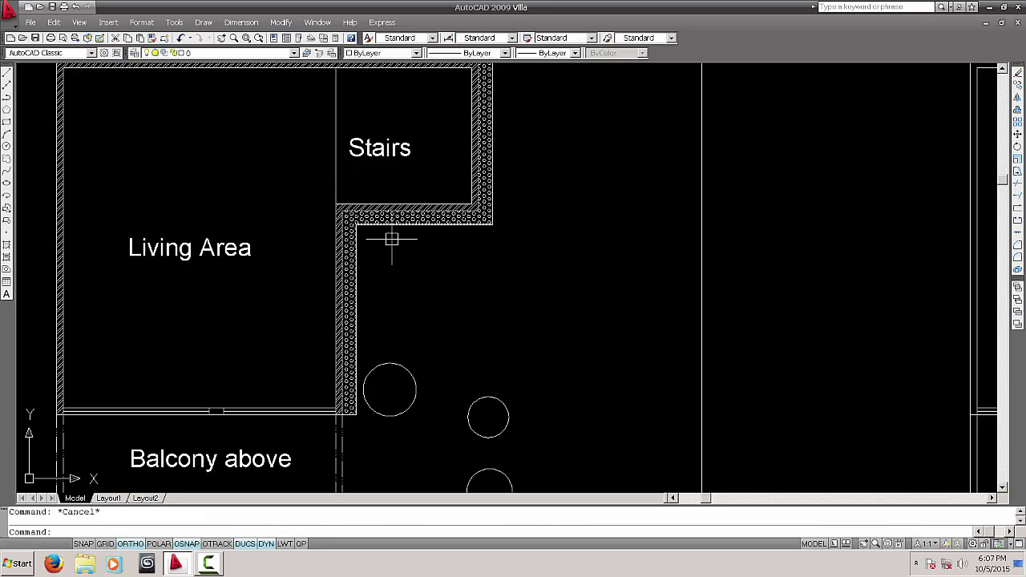
scroll(481, 330, down, 2)
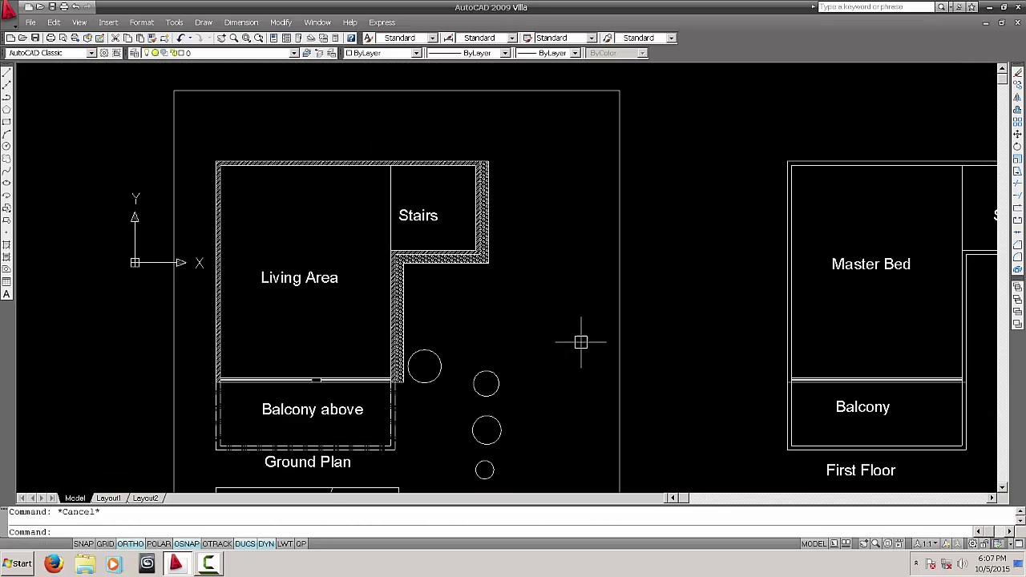
mouse_move(579, 342)
middle_down()
mouse_move(486, 240)
mouse_move(499, 226)
mouse_move(485, 216)
middle_up()
scroll(645, 247, down, 1)
middle_drag(644, 247, 606, 258)
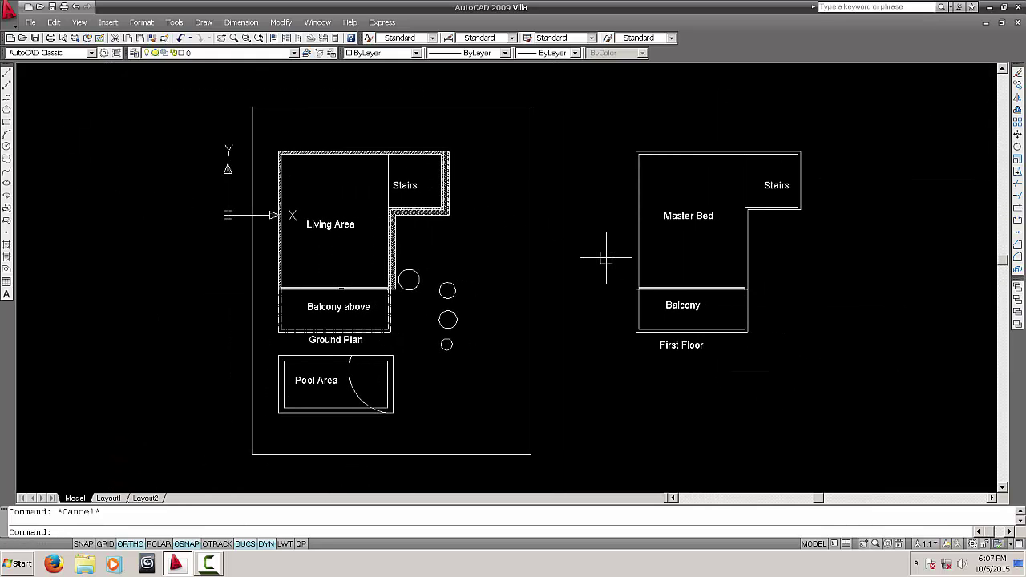
scroll(419, 268, up, 5)
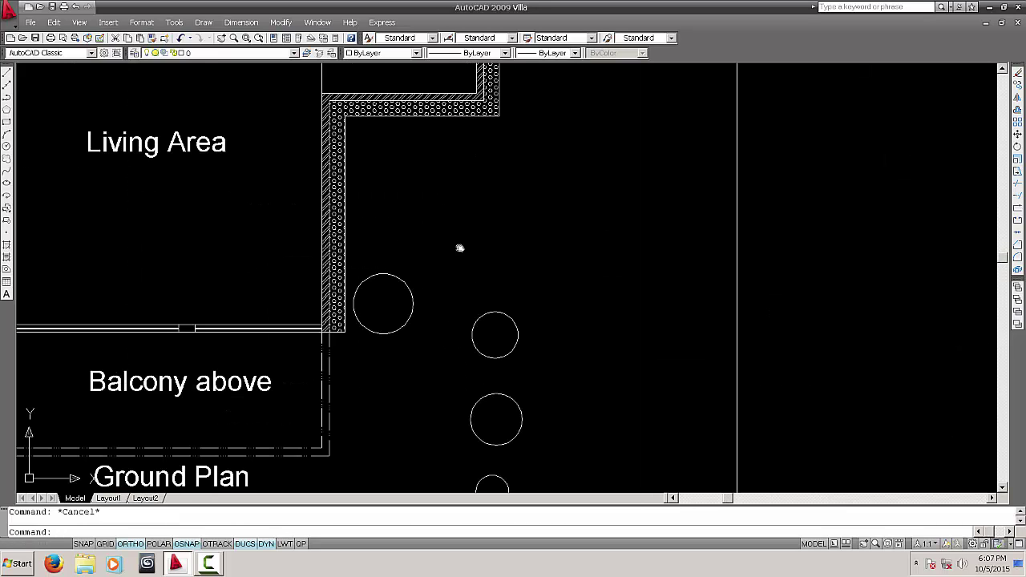
scroll(393, 248, up, 6)
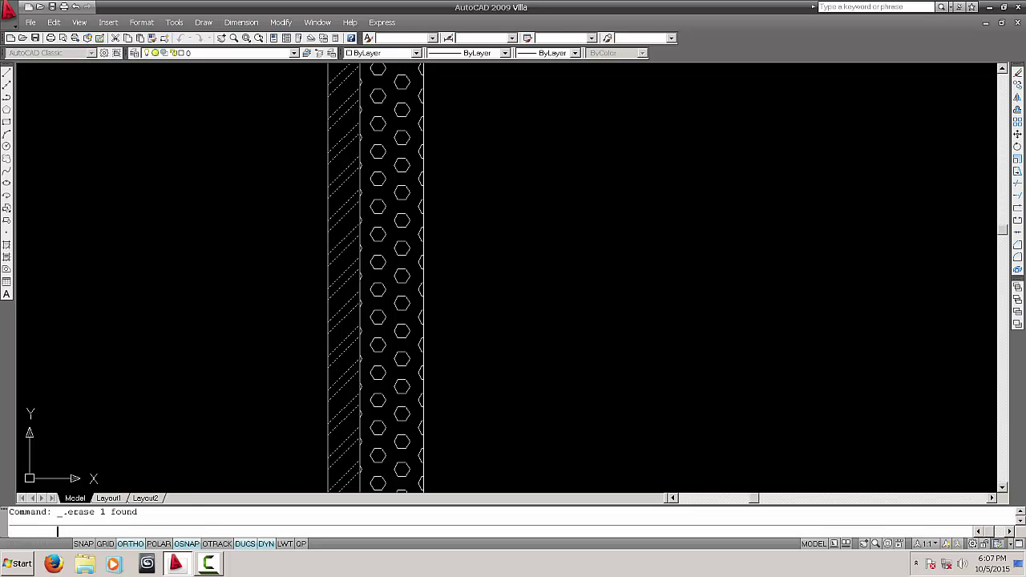
Delete the diagonal hatch from the Stairs wall and pan back to Living Area and Stairs
key(Delete)
scroll(347, 246, down, 6)
middle_drag(345, 241, 582, 268)
mouse_move(562, 160)
middle_down()
mouse_move(552, 186)
mouse_move(444, 258)
middle_up()
middle_drag(487, 284, 573, 202)
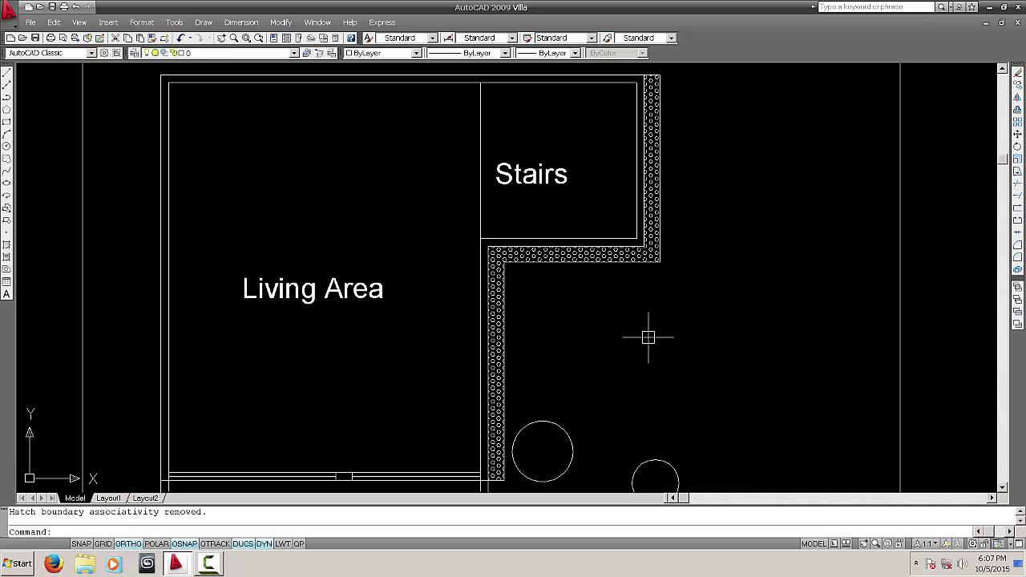
text(units)
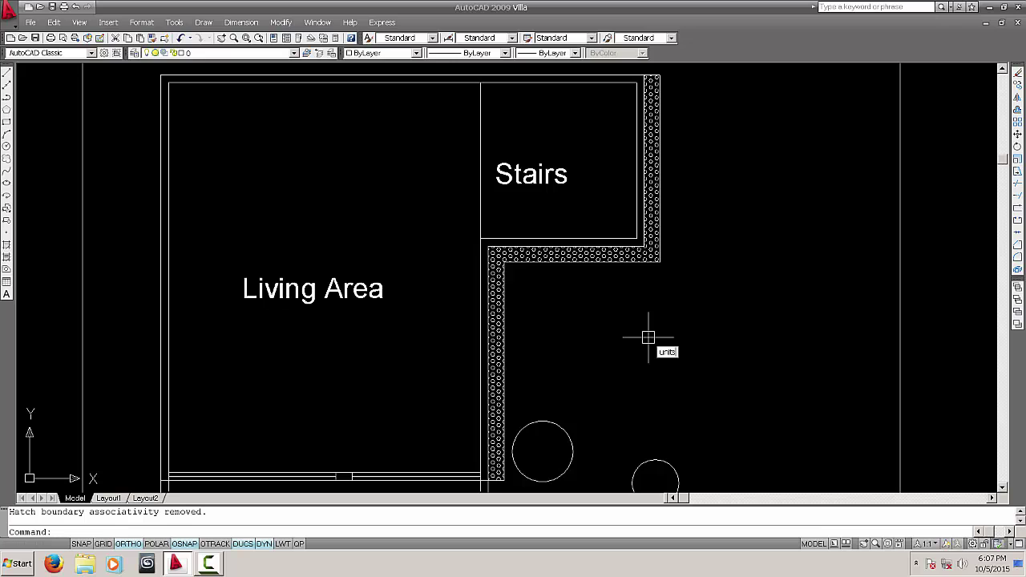
key(Return)
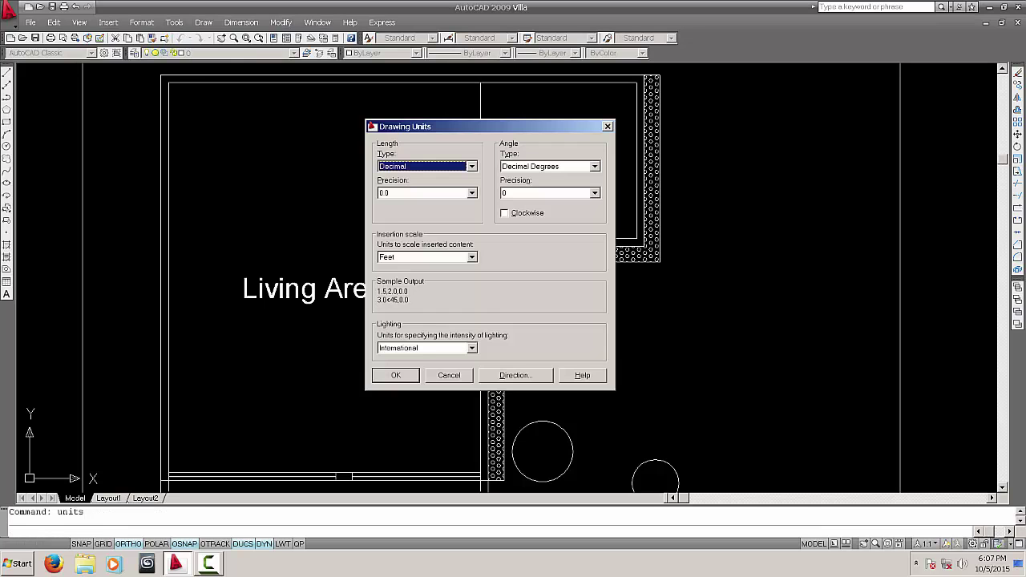
click(439, 372)
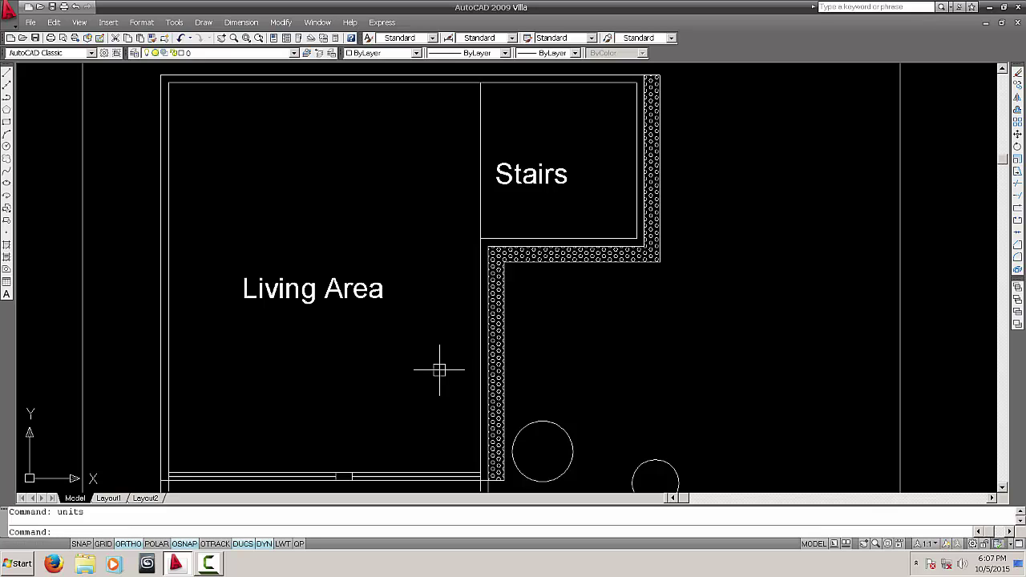
middle_drag(357, 367, 351, 372)
middle_drag(543, 413, 541, 383)
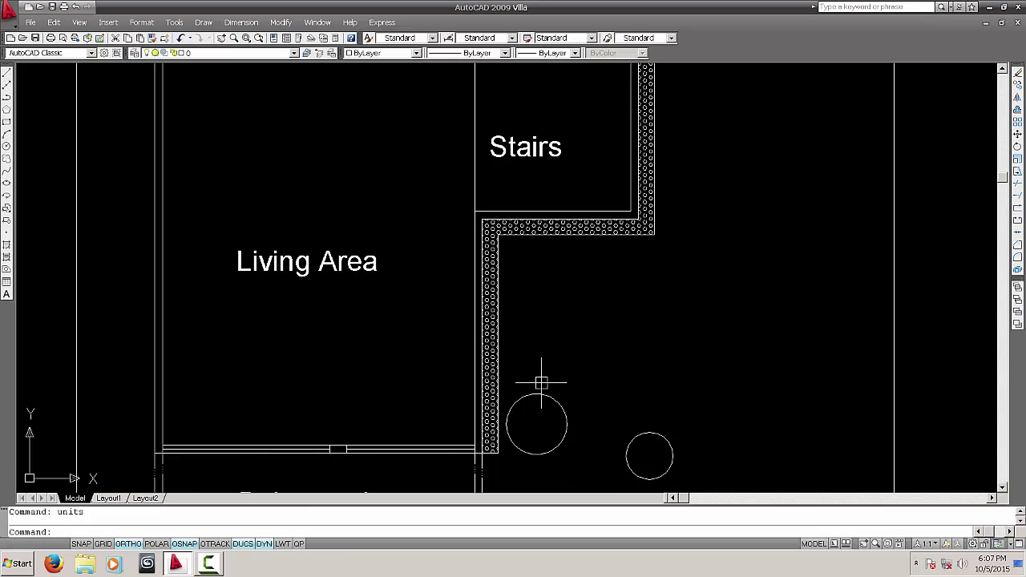
Open the Layer Properties Manager with LA and add a new layer named 3D_gr_wall
text(la)
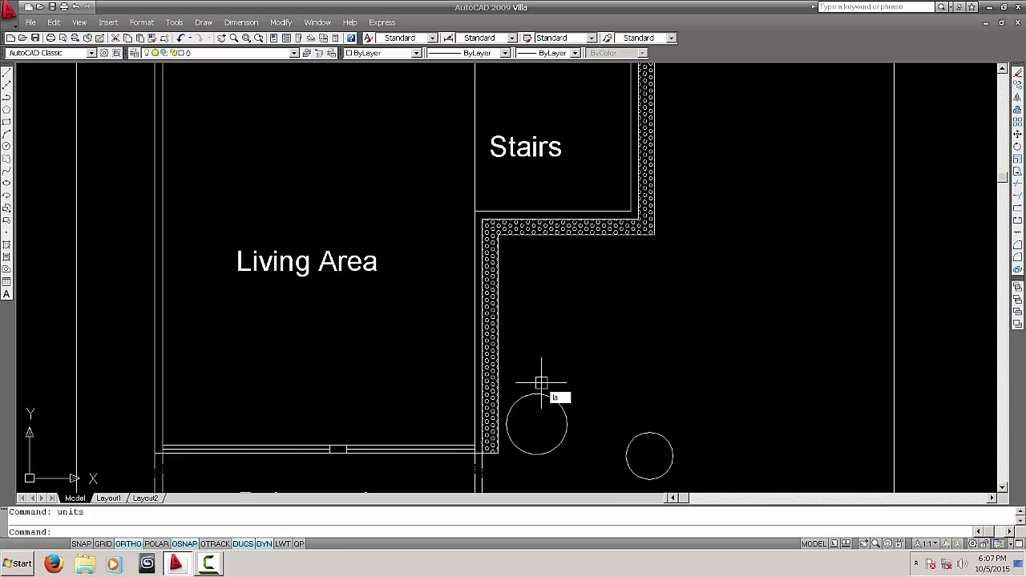
key(Return)
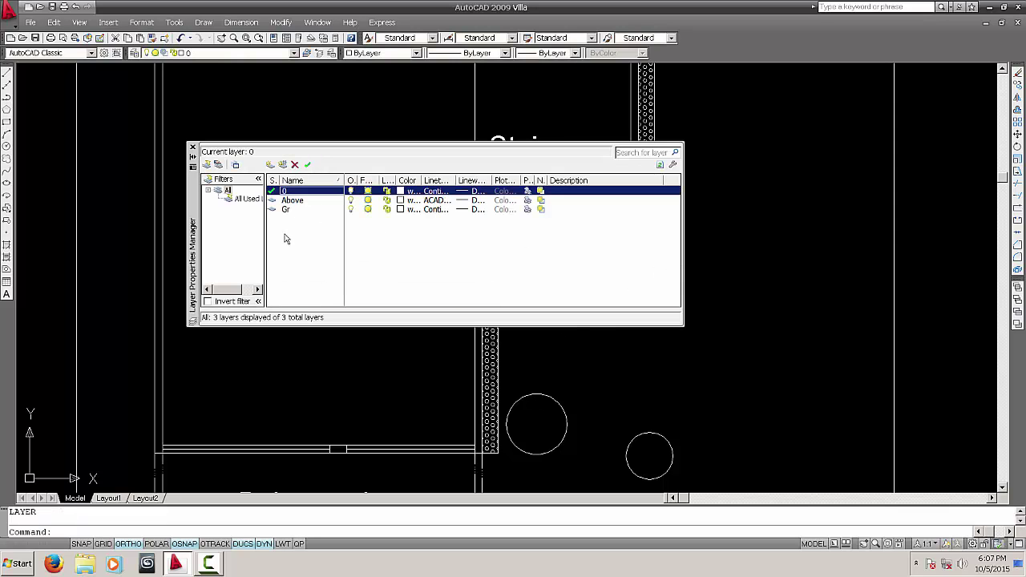
click(270, 164)
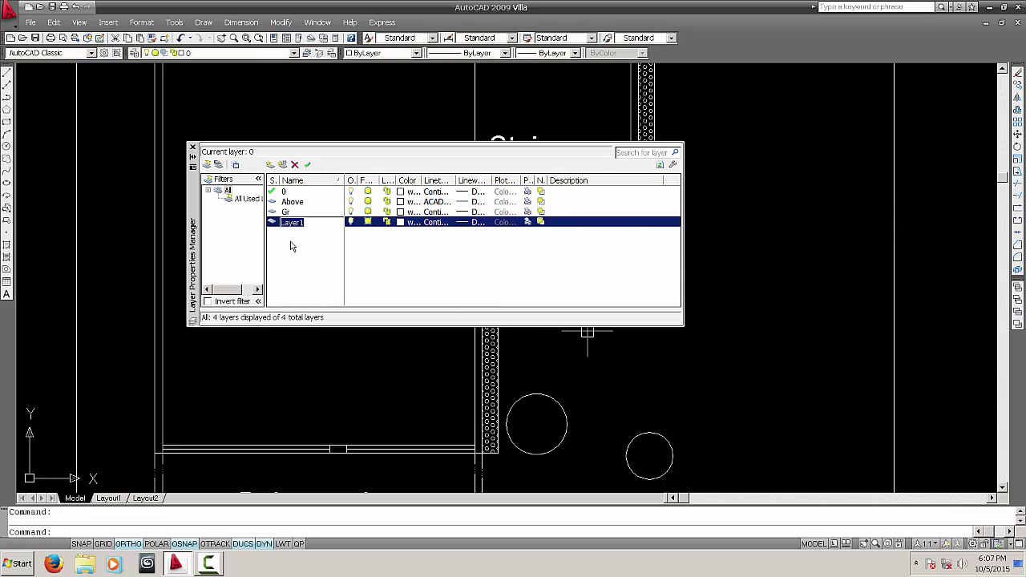
text(S)
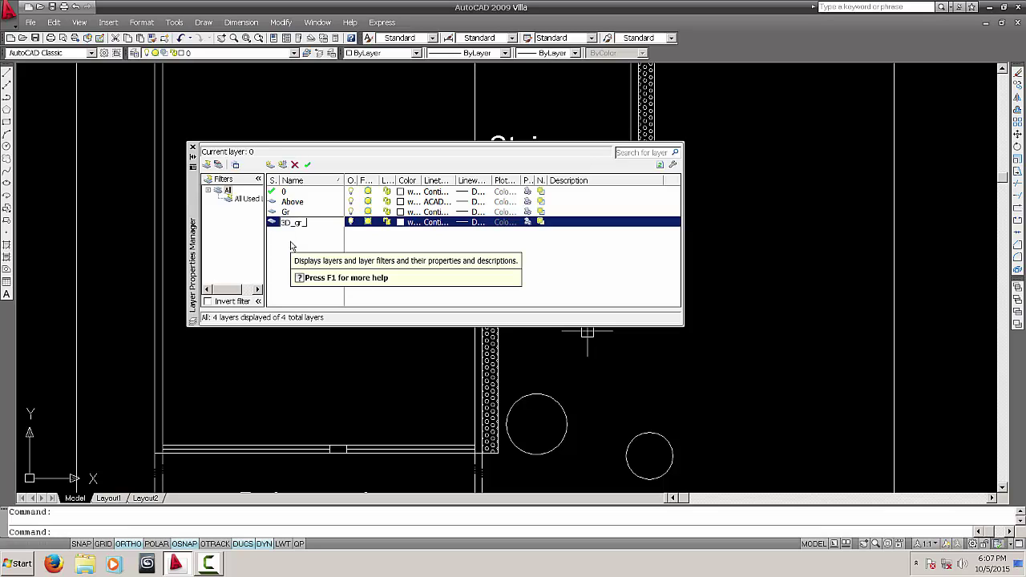
text(D_gr_wall)
key(Return)
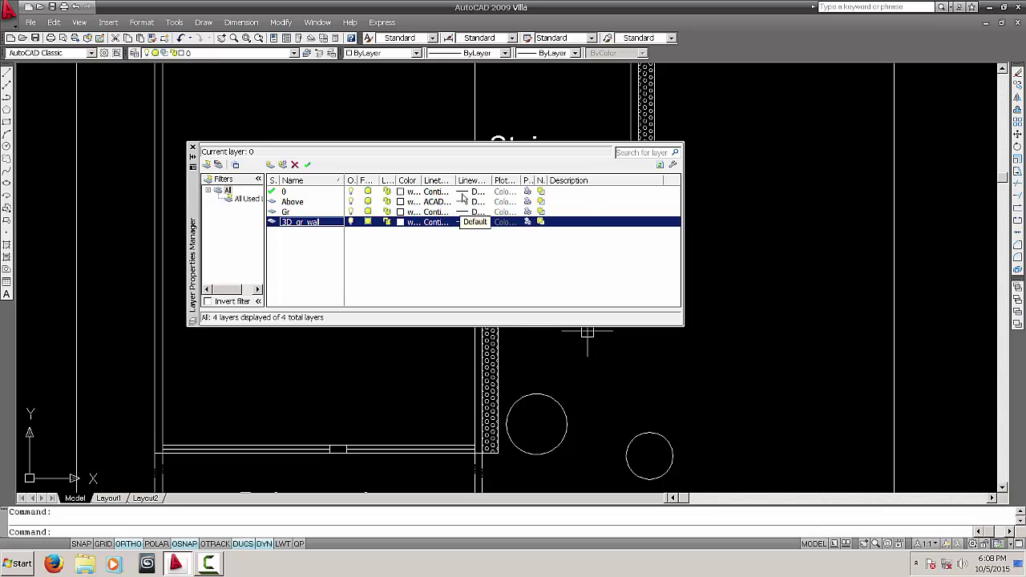
drag(456, 180, 484, 180)
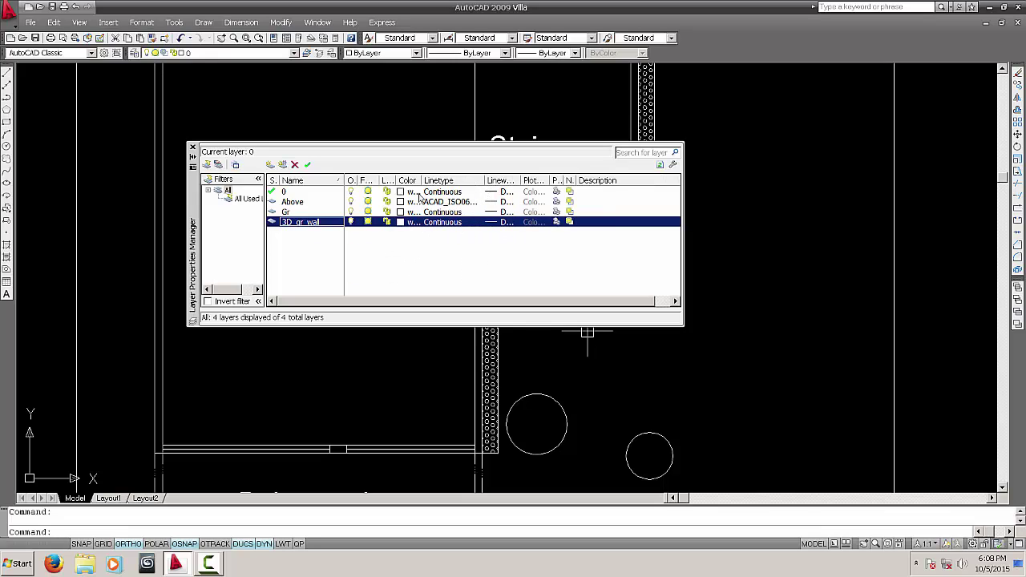
drag(393, 181, 431, 181)
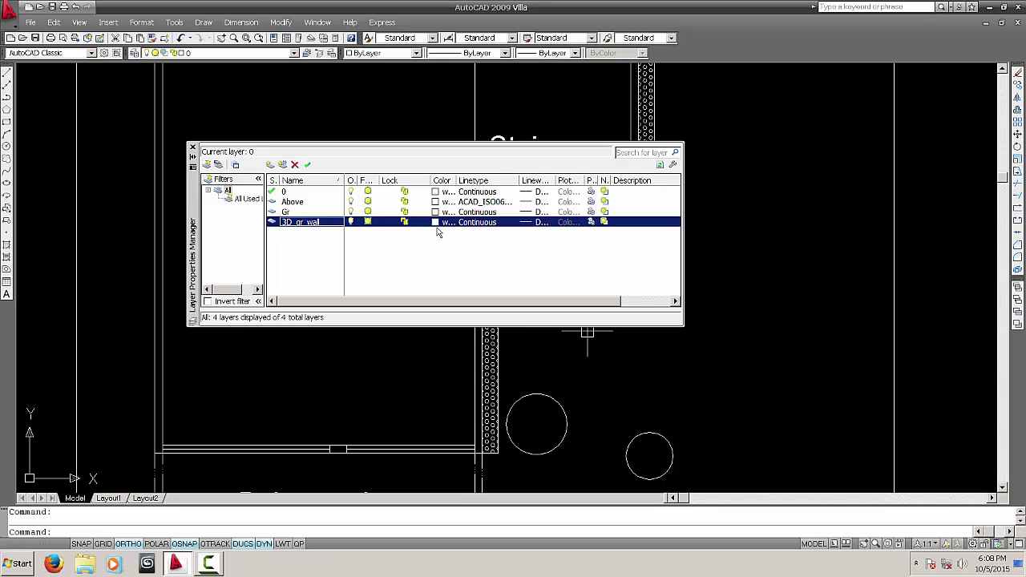
Give 3D_gr_wall yellow colour 50, set it current, and close the layer manager
click(436, 222)
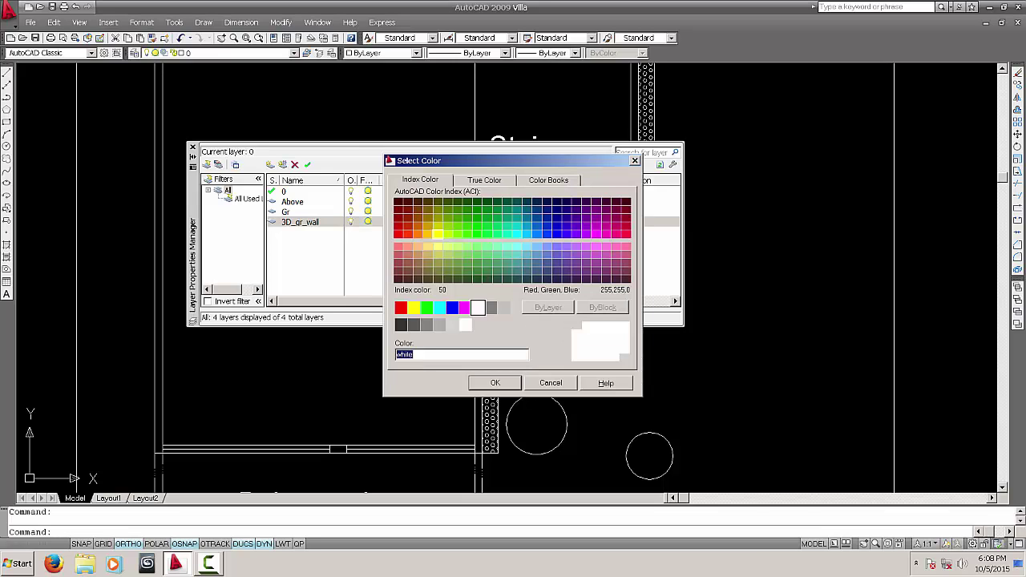
click(437, 233)
click(500, 385)
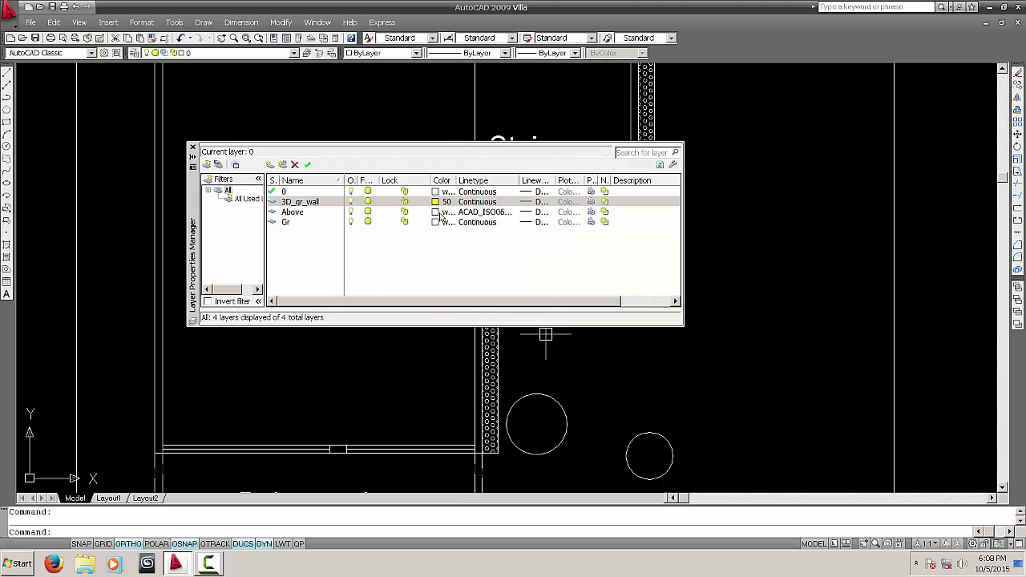
click(302, 208)
click(302, 203)
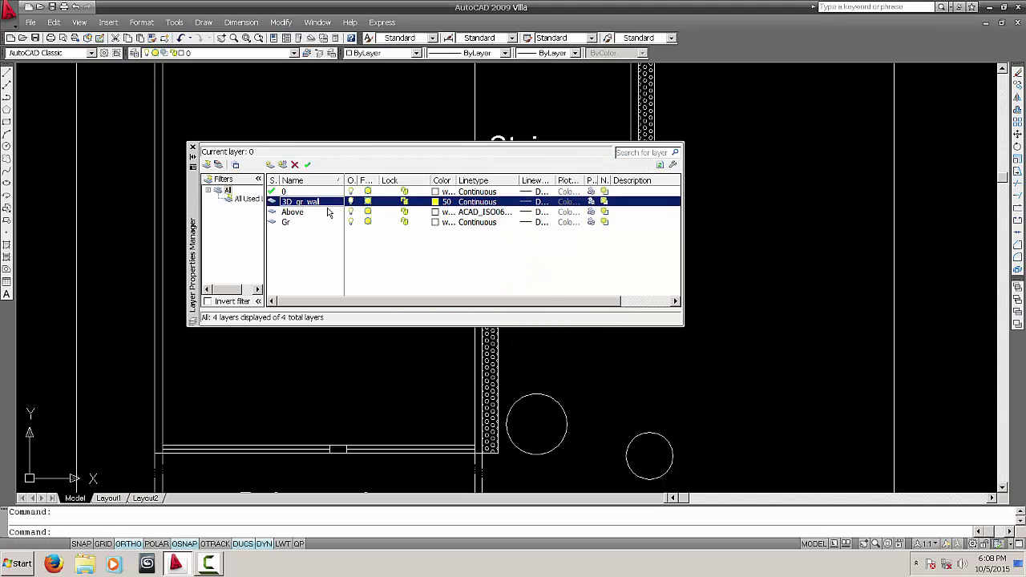
click(307, 165)
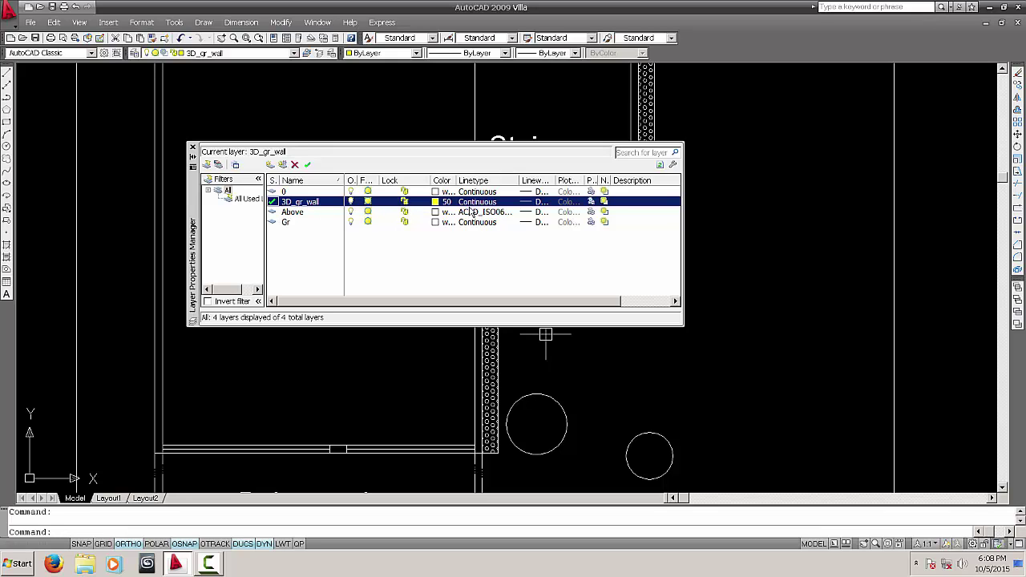
click(193, 149)
scroll(480, 341, down, 3)
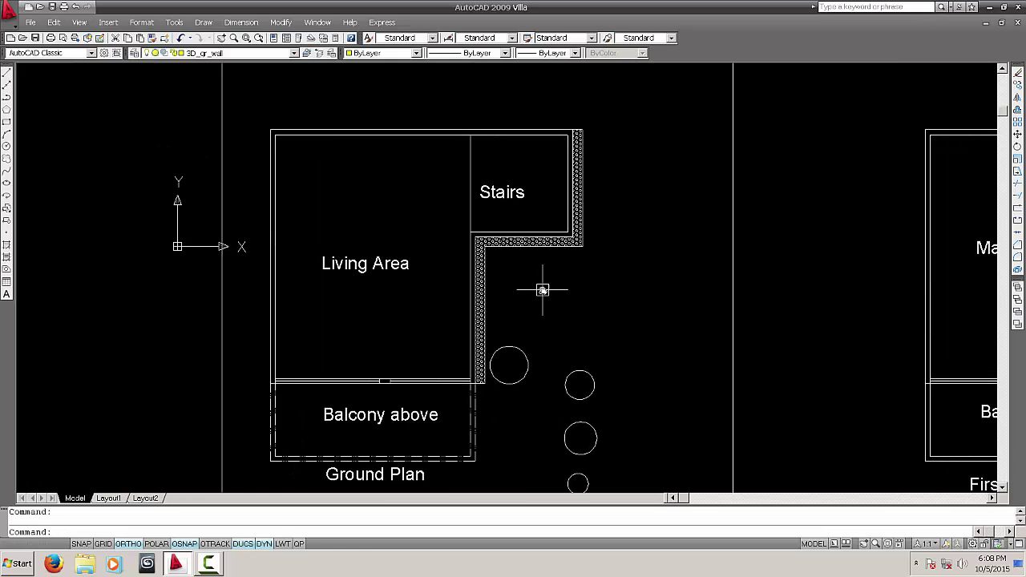
Run BOUNDARY and pick a point inside the ground-floor wall to trace its outline
text(b)
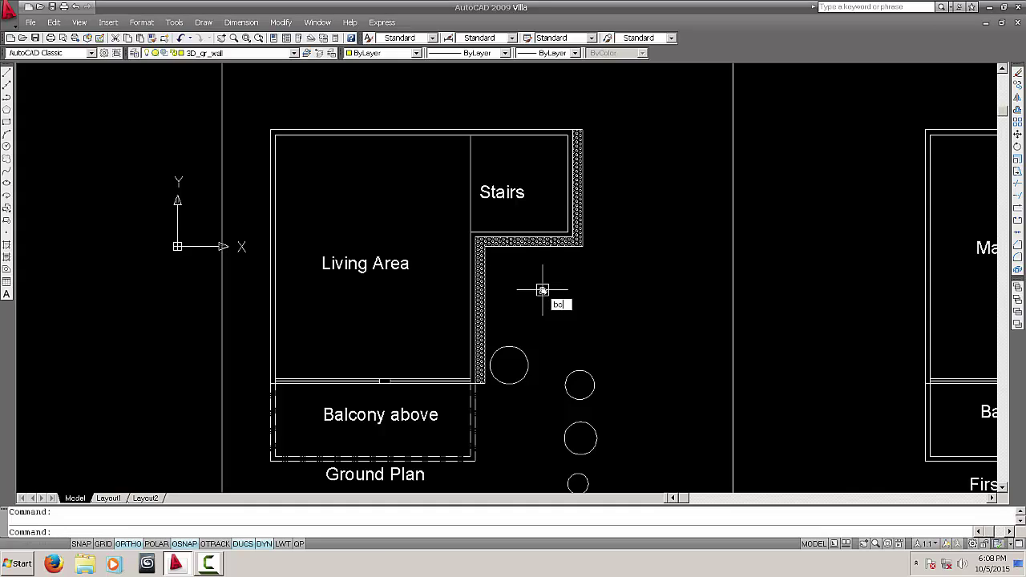
text(o)
key(Return)
click(493, 100)
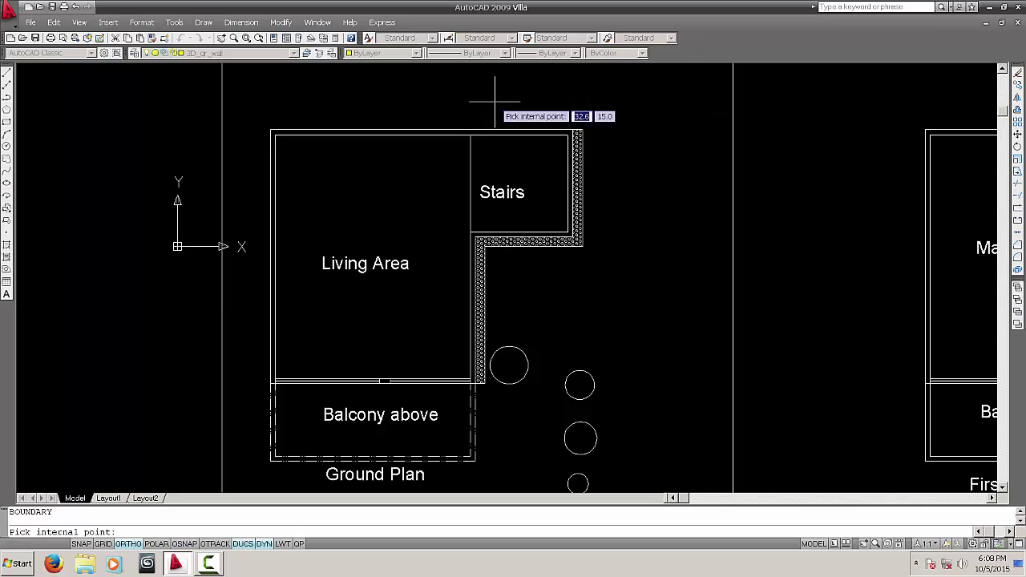
click(454, 134)
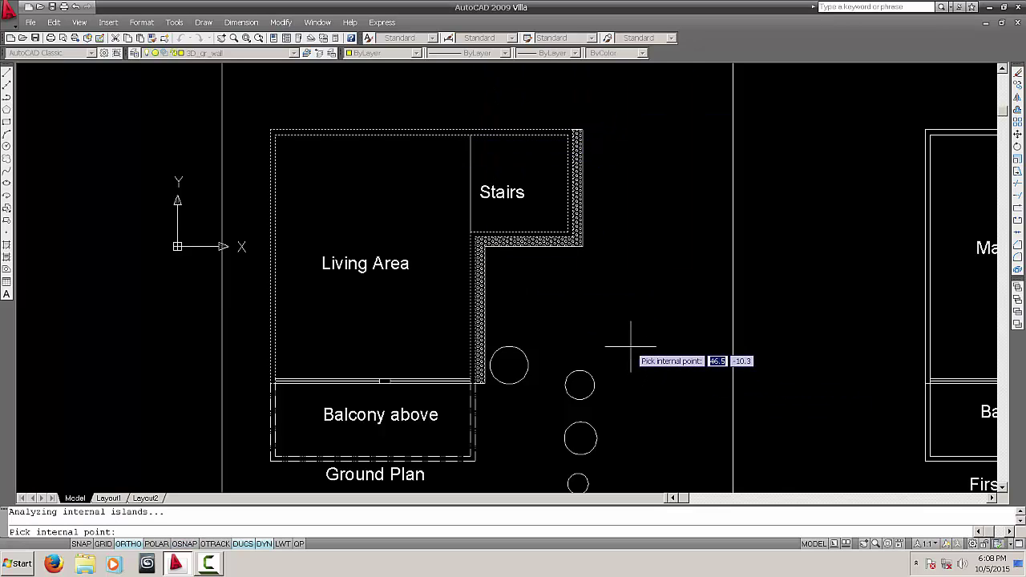
key(Return)
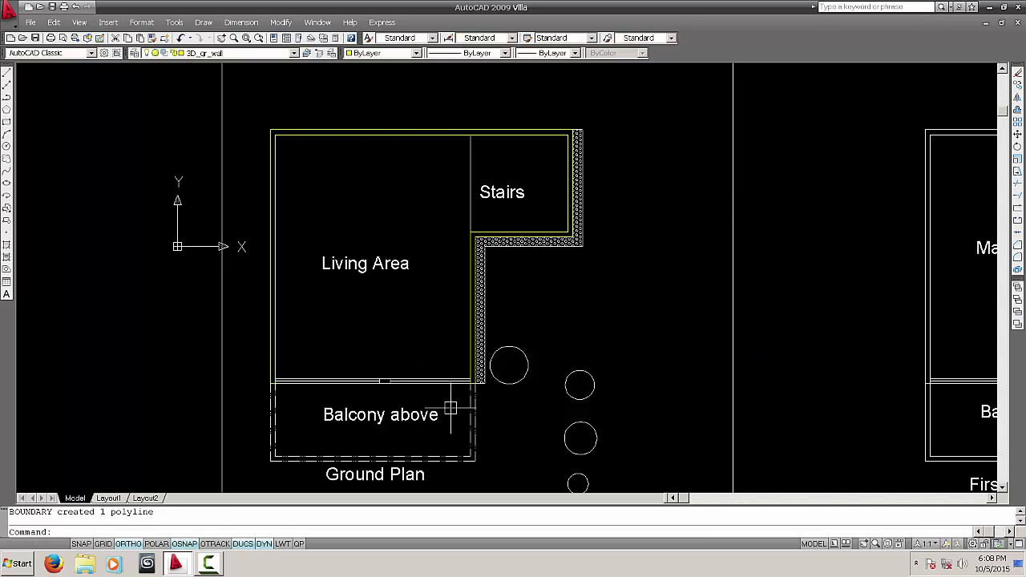
Zoom to the wall opening and delete the stray rectangle there
scroll(449, 408, up, 8)
middle_drag(381, 350, 329, 419)
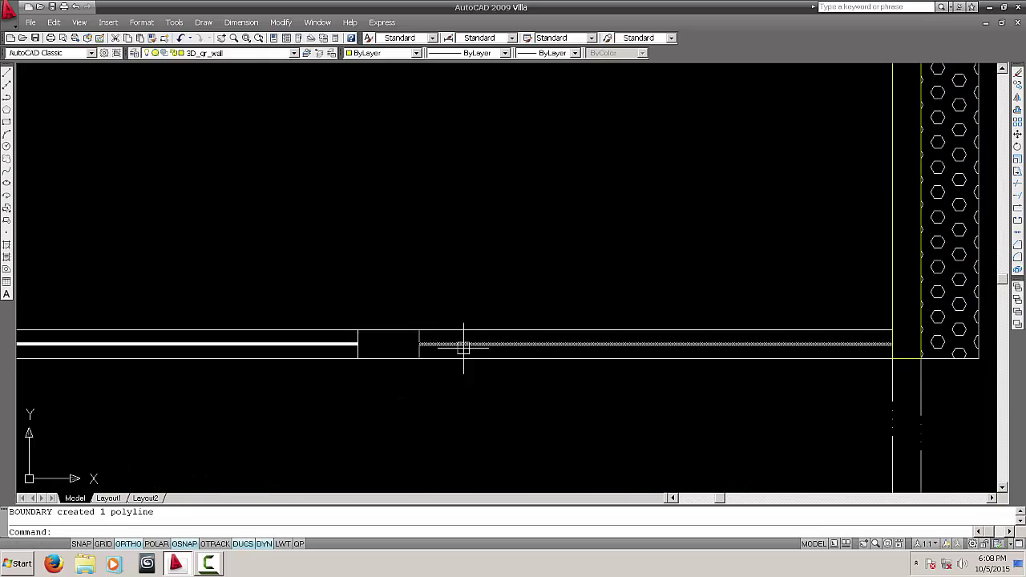
click(383, 331)
key(Delete)
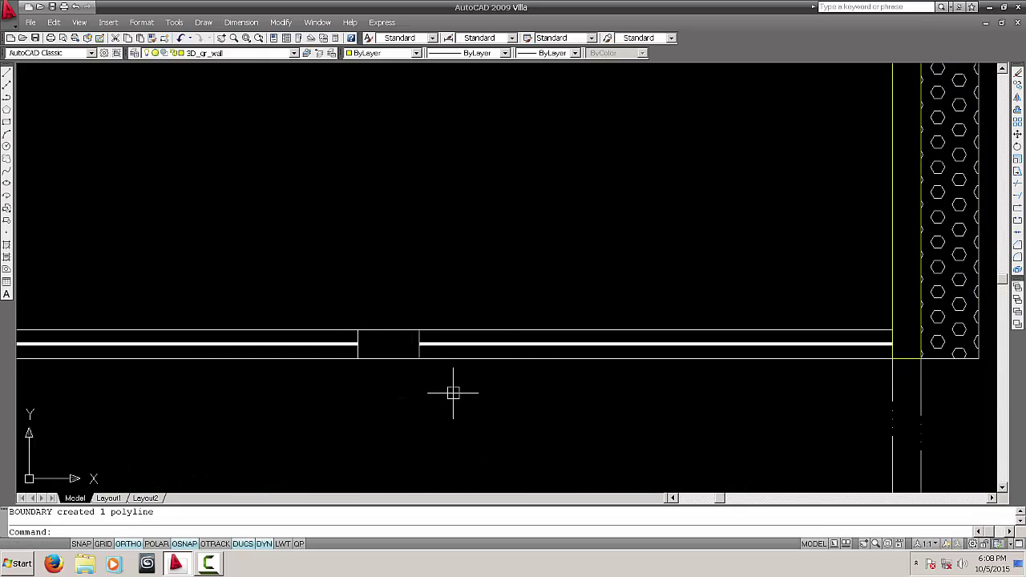
Rerun BOUNDARY inside the wall to create the closed polyline, then zoom out to both plans
text(bo)
key(Return)
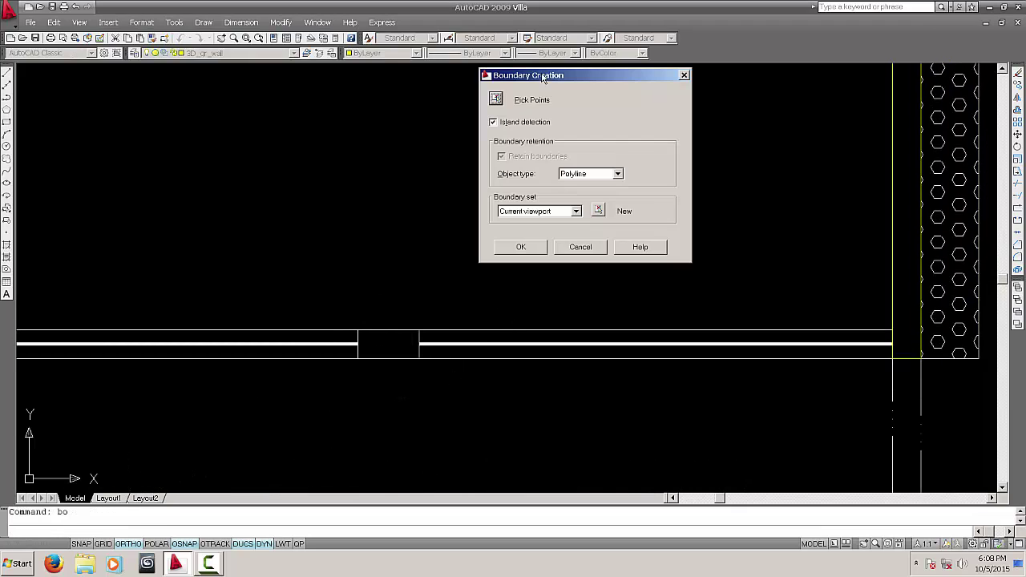
click(496, 99)
click(384, 340)
key(Return)
scroll(433, 396, down, 3)
scroll(719, 276, up, 2)
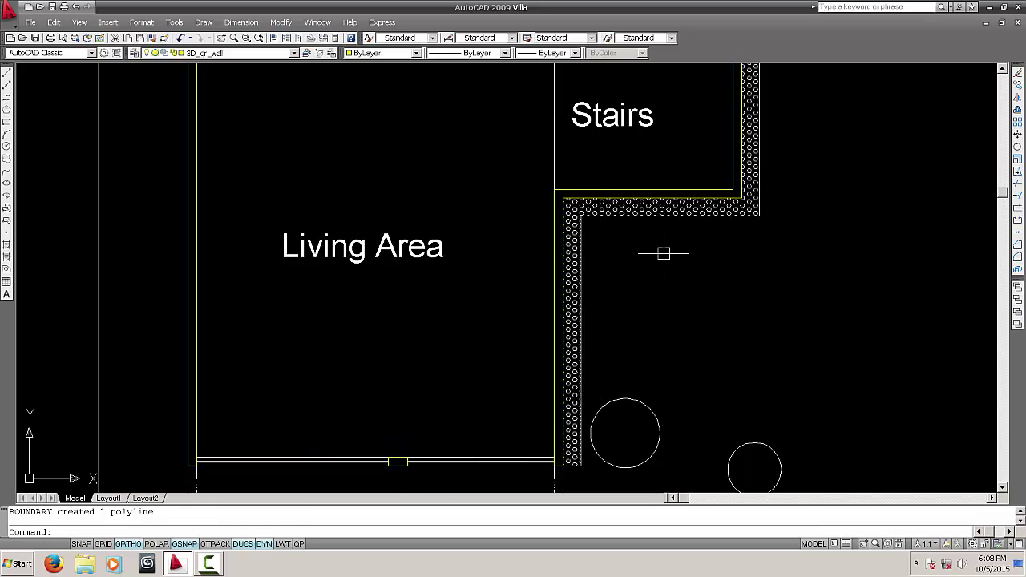
scroll(664, 253, down, 3)
middle_drag(527, 266, 519, 287)
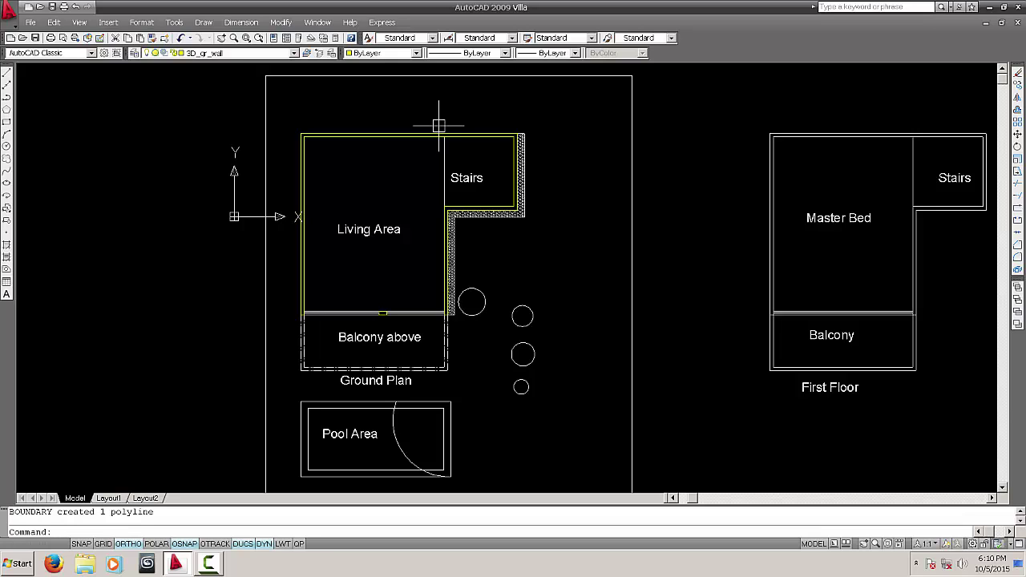
Save the drawing as Villa_working.dwg in the Villa Plan folder
key(ctrl+shift+s)
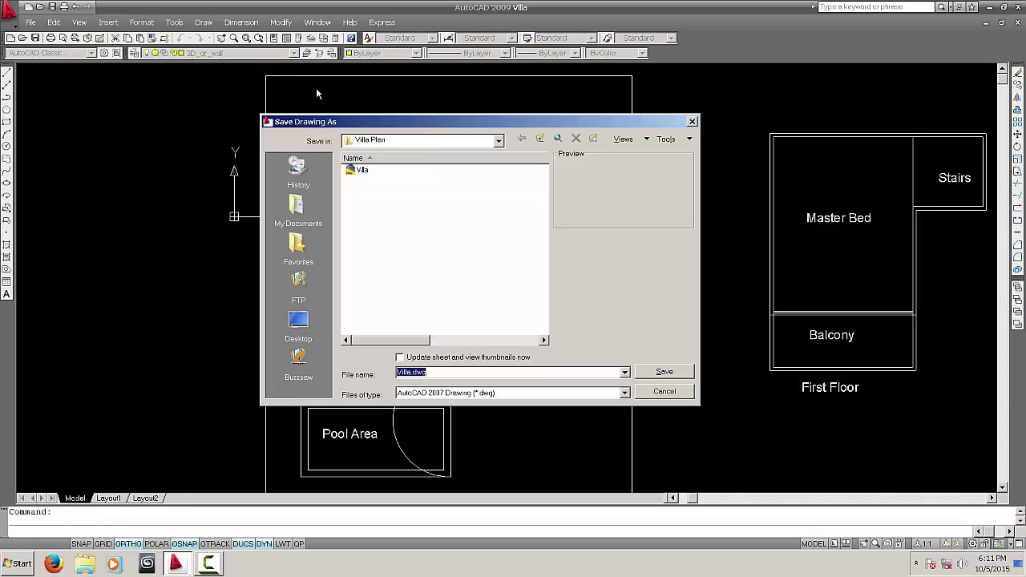
click(451, 372)
click(682, 373)
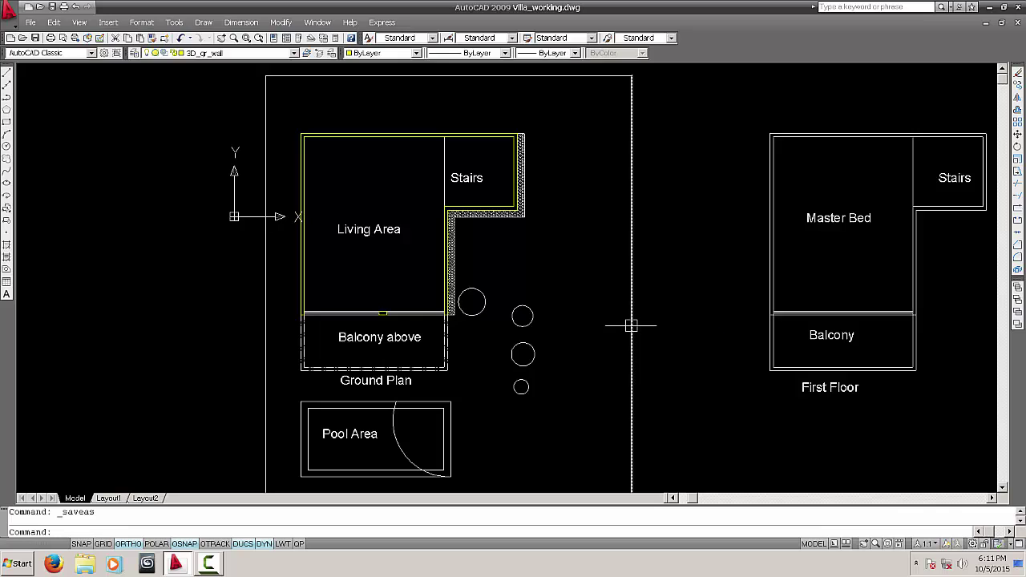
Turn off layers Gr, Above and 0 so only the 3D_gr_wall outline shows, then save
key(Return)
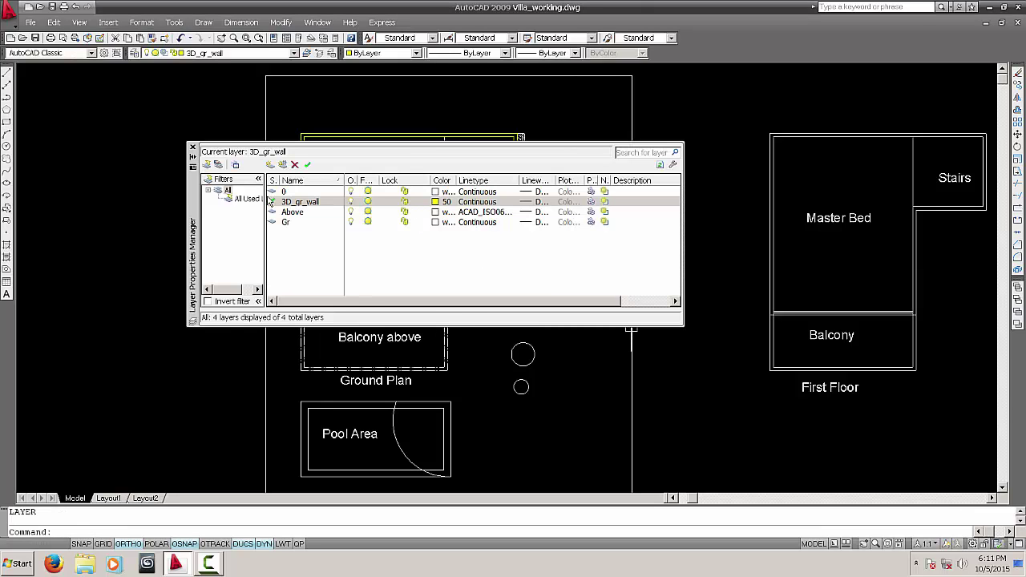
click(351, 223)
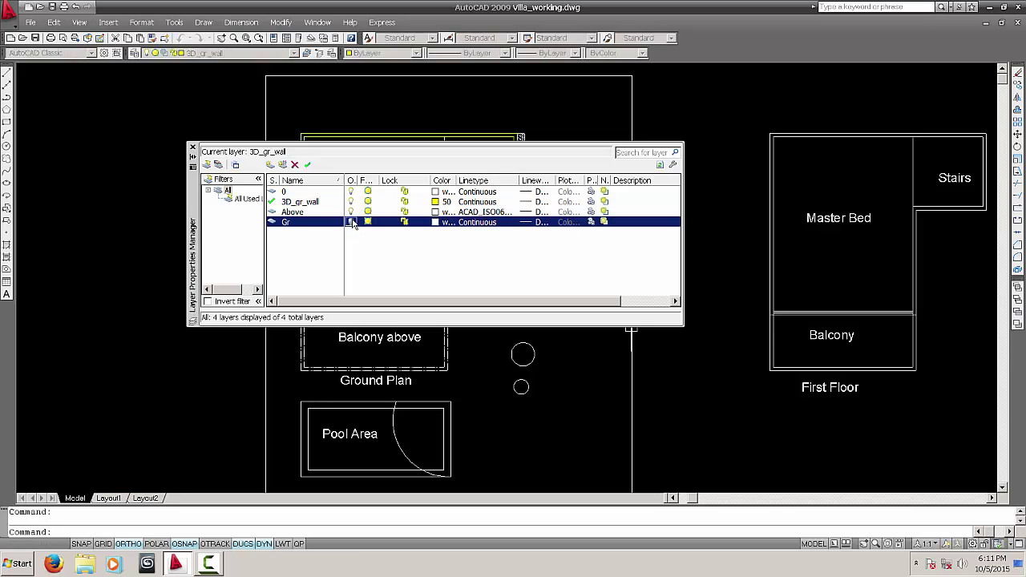
click(351, 212)
click(351, 192)
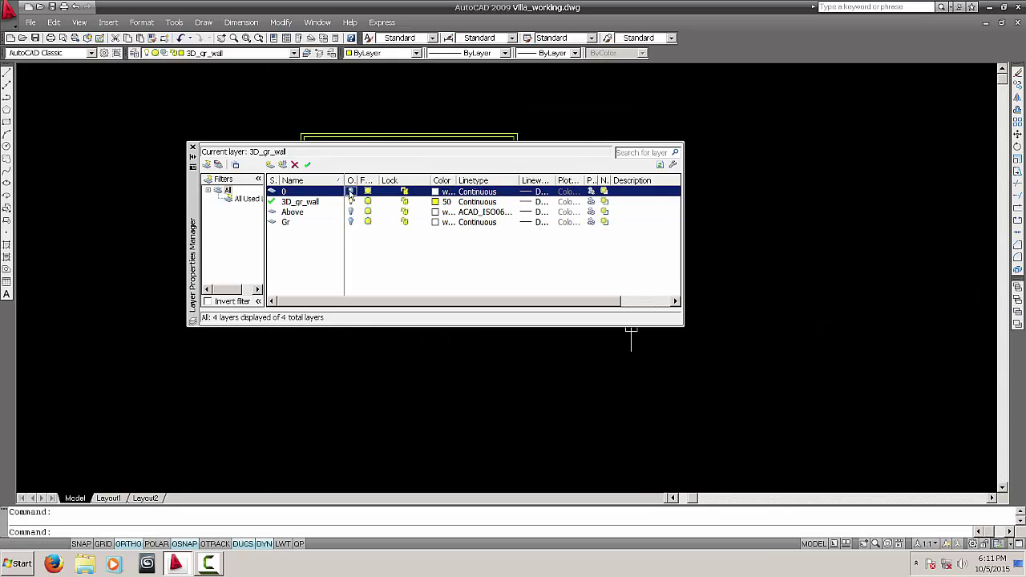
click(192, 149)
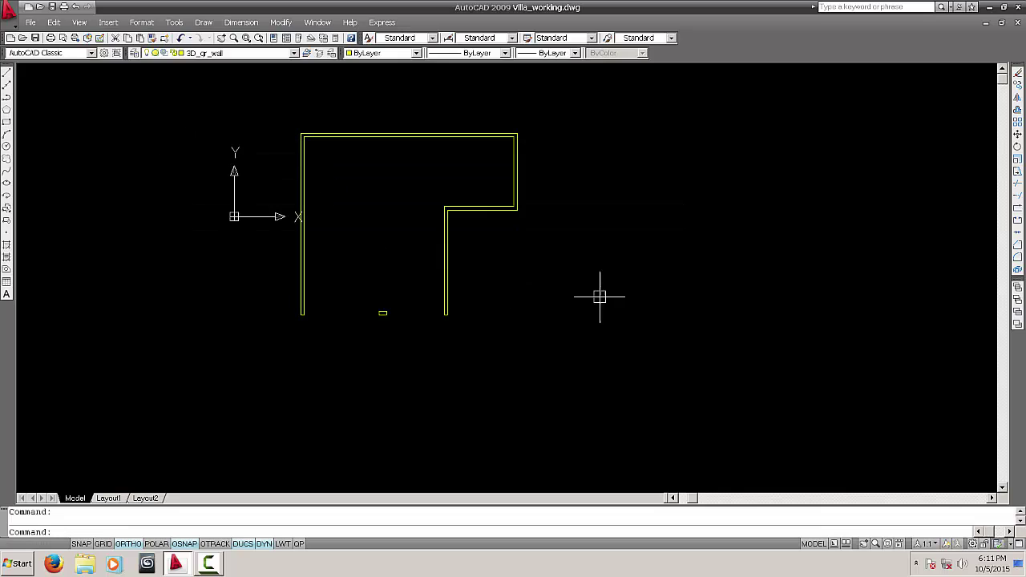
middle_drag(642, 274, 625, 286)
key(ctrl+s)
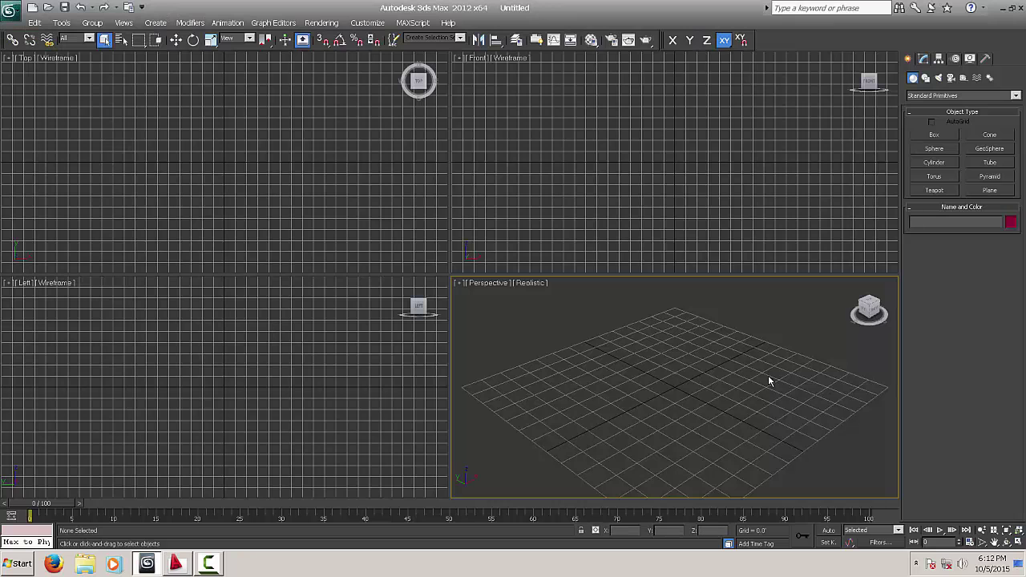
Activate the Top, Left, Perspective and Front viewports in turn
click(348, 177)
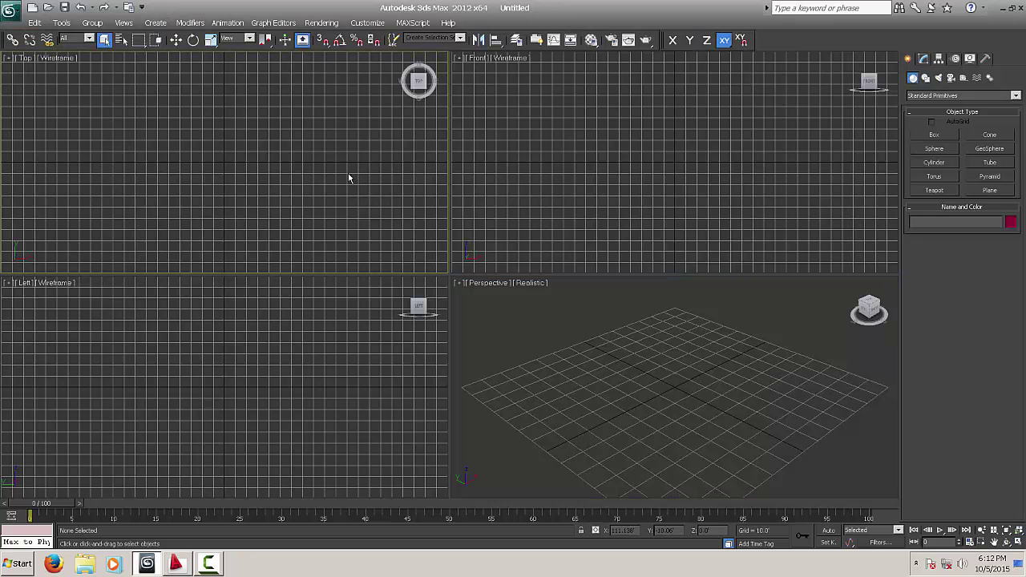
click(317, 371)
click(654, 386)
click(524, 169)
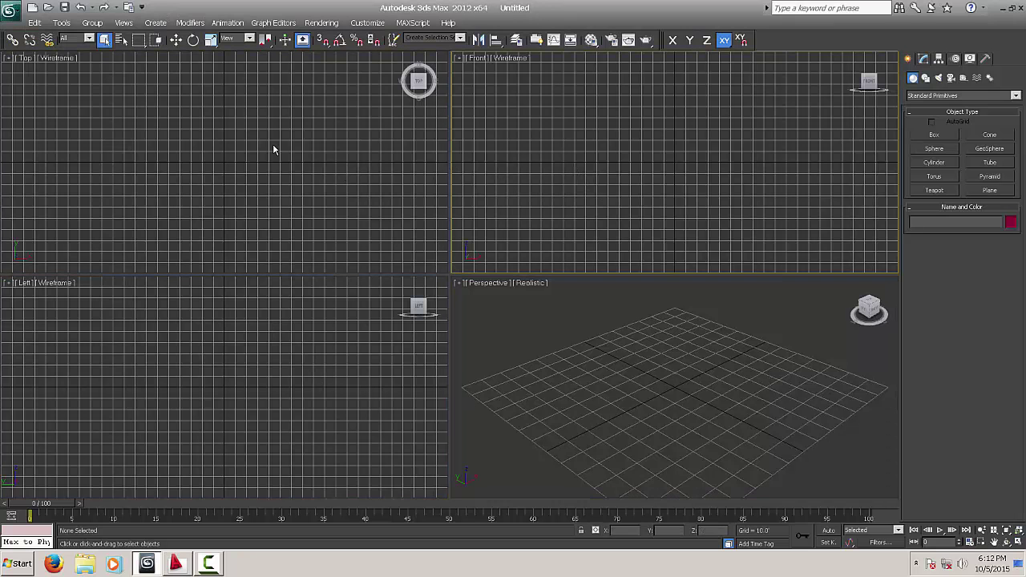
Import Villa_working.dwg from the application menu, filtering to Legacy AutoCAD drawings
click(8, 12)
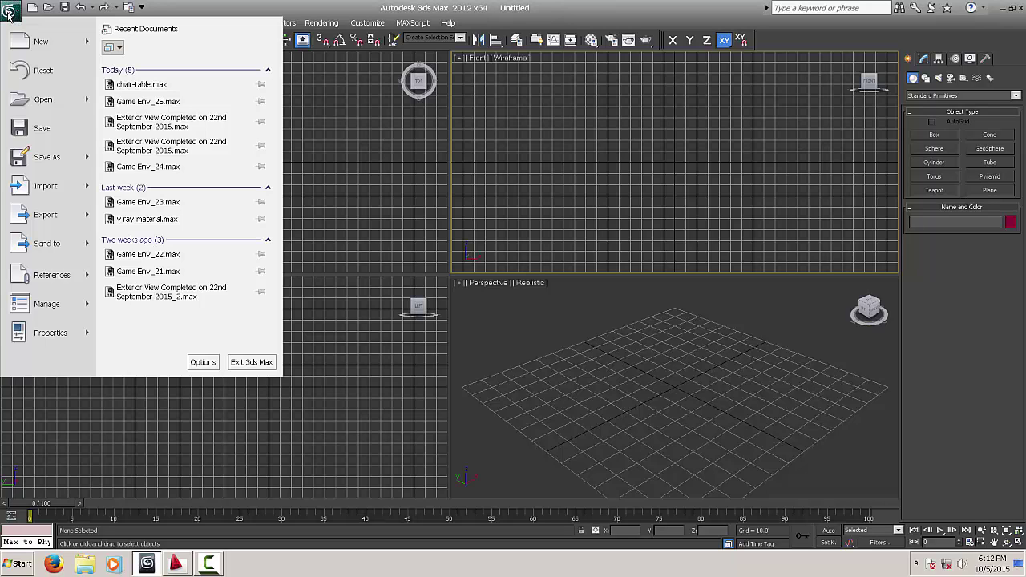
mouse_move(63, 188)
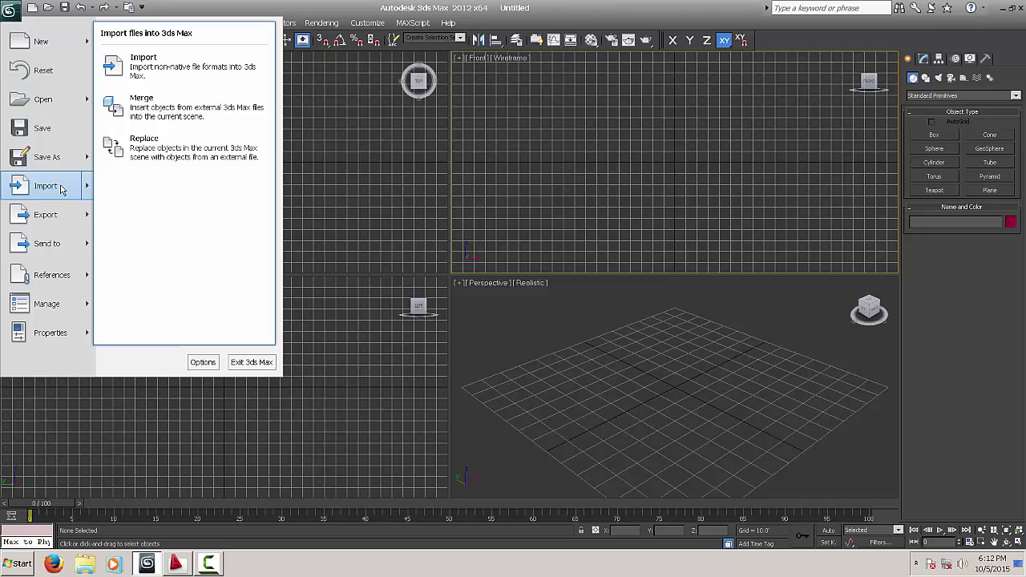
click(171, 74)
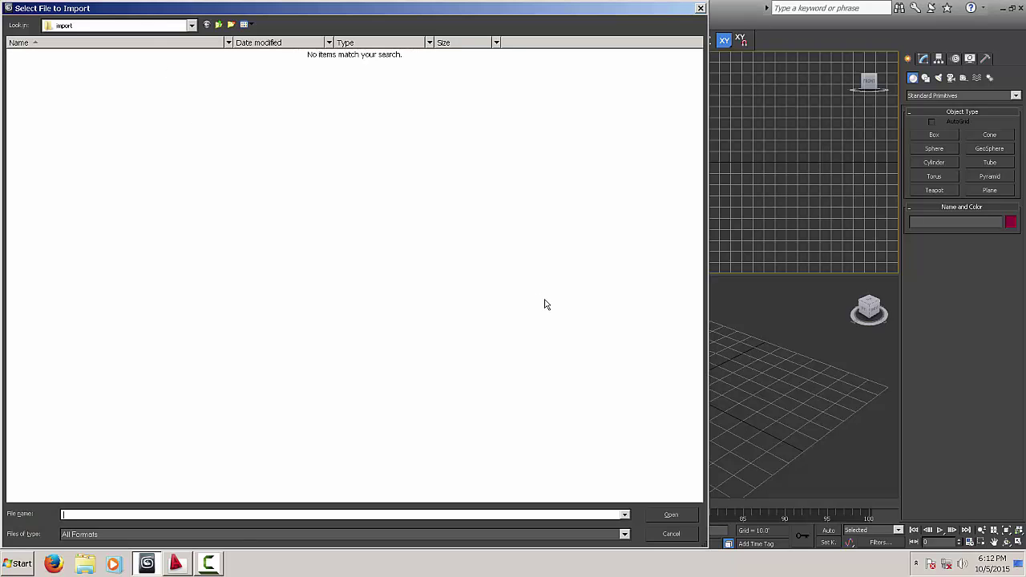
click(82, 130)
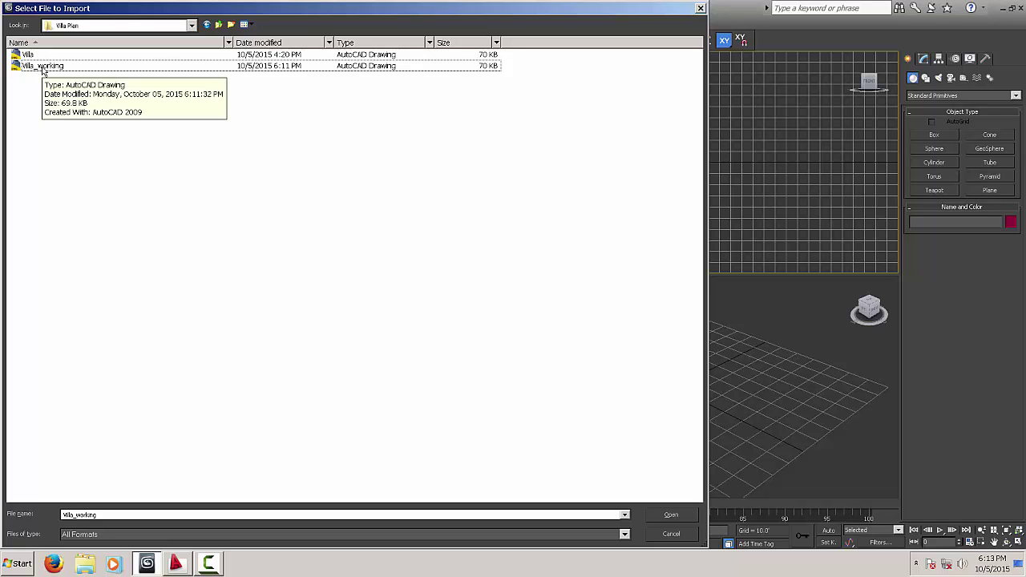
click(43, 69)
click(102, 534)
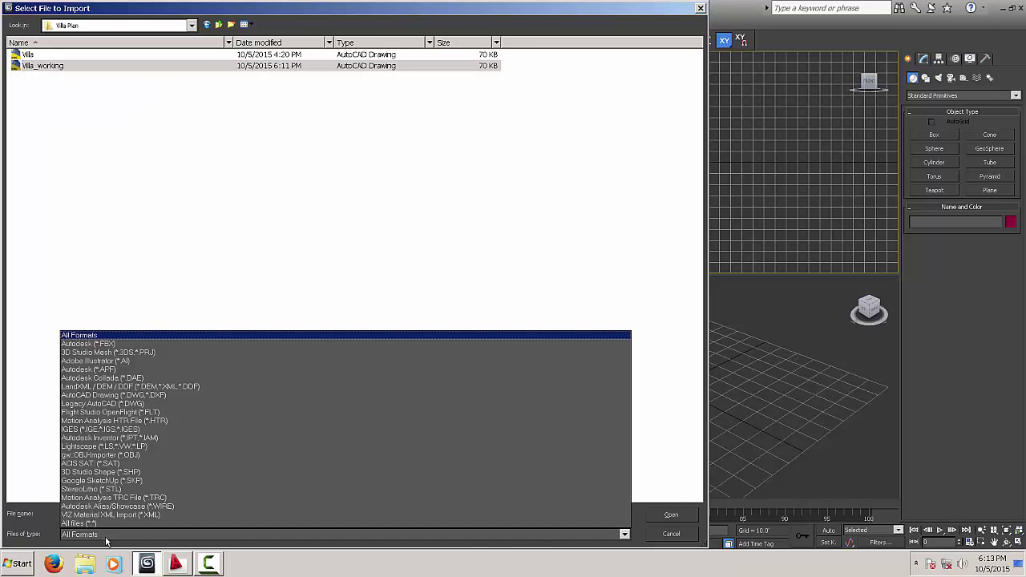
click(107, 537)
key(l)
click(143, 444)
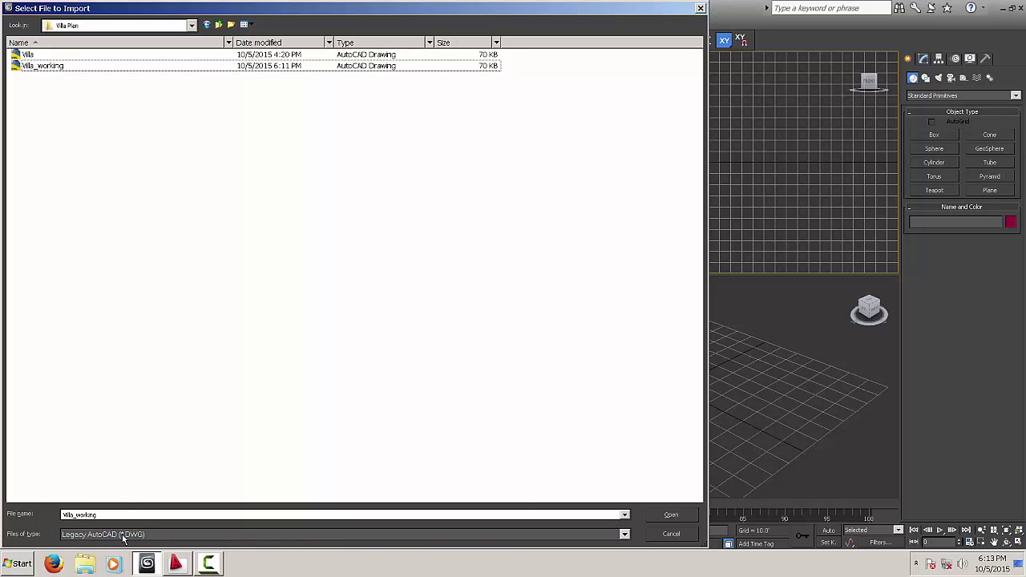
click(671, 515)
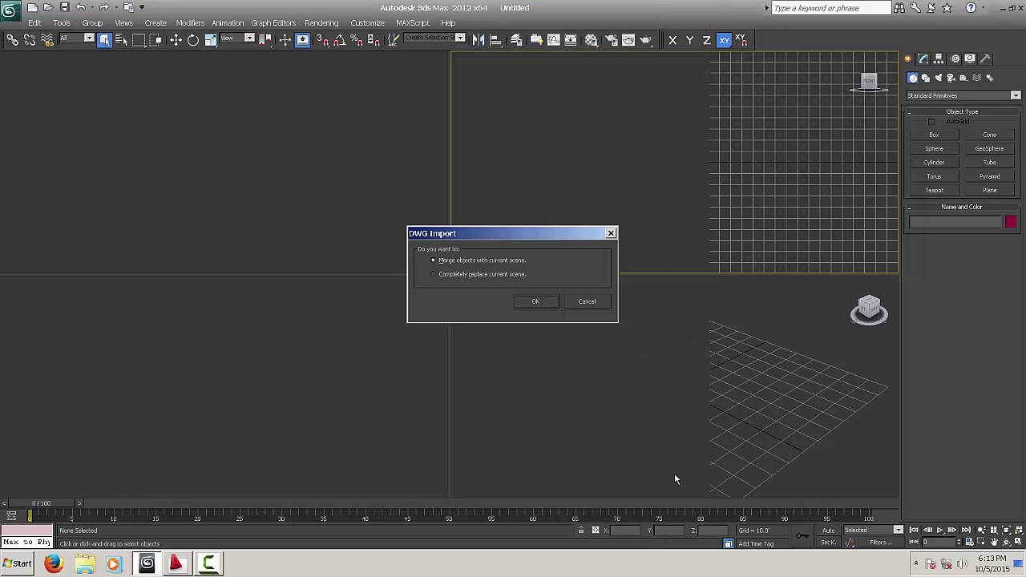
Merge the drawing into the current scene, keeping welding and auto-smoothing off
click(535, 302)
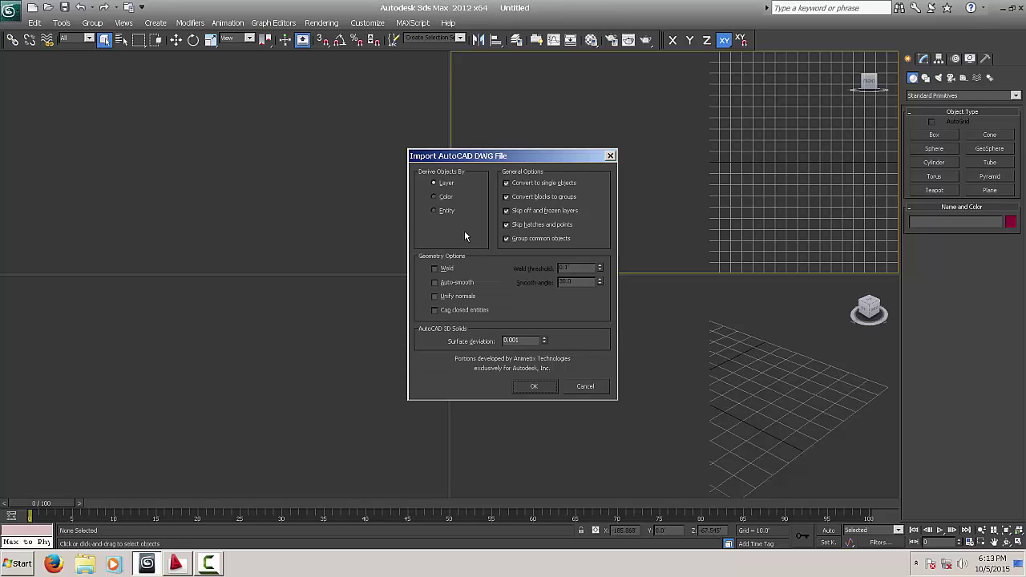
drag(468, 156, 409, 146)
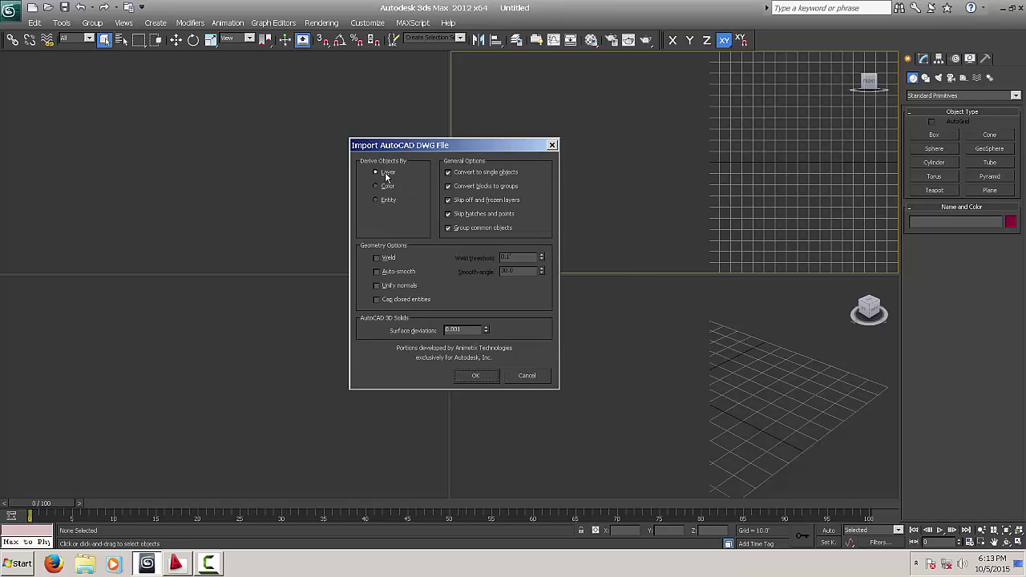
click(381, 258)
click(384, 272)
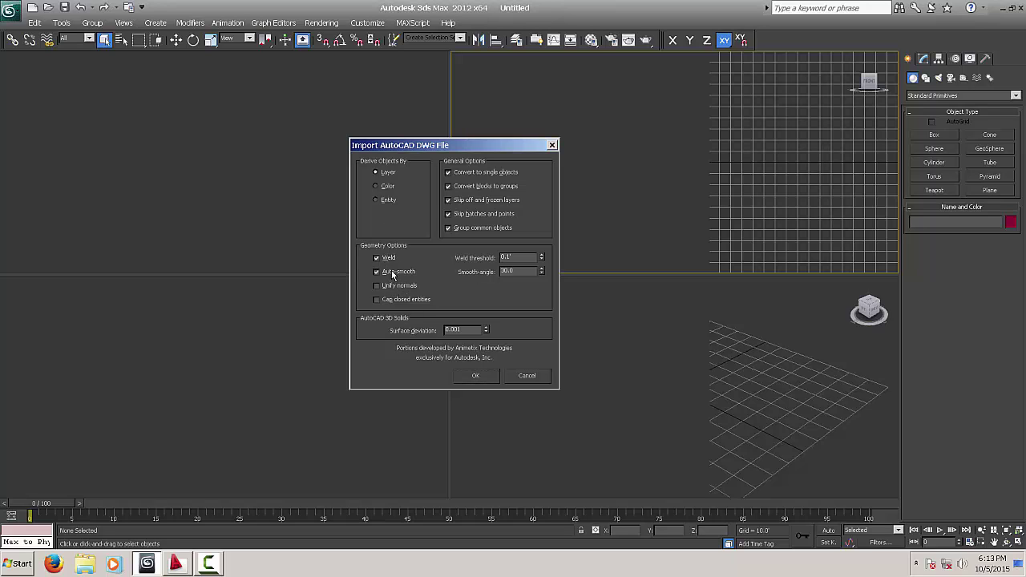
click(390, 271)
click(389, 258)
click(481, 377)
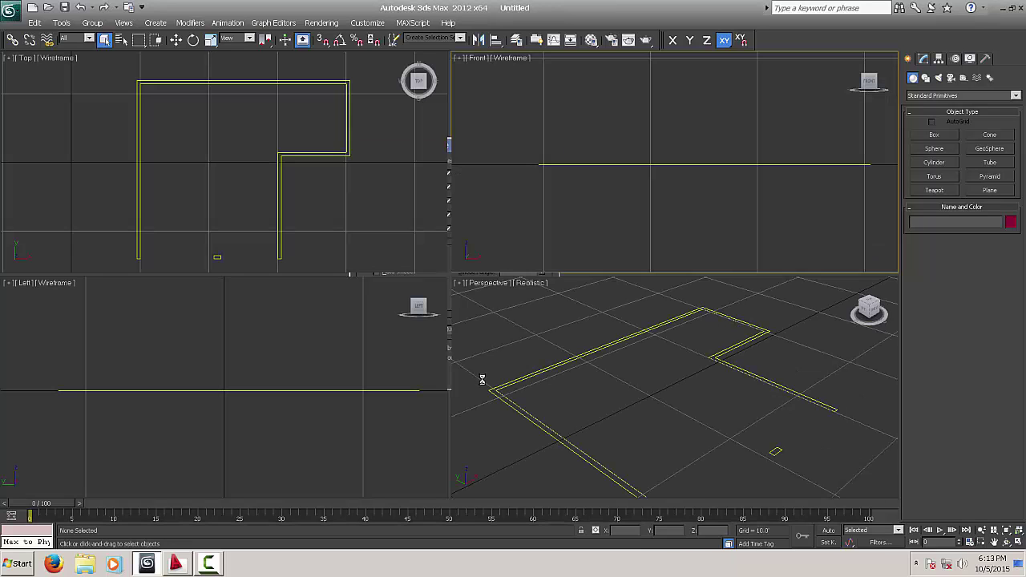
Select the wall outline and confirm scene units as US Standard decimal feet, 1 unit = 1 foot
click(524, 378)
alt+middle_drag(679, 424, 654, 407)
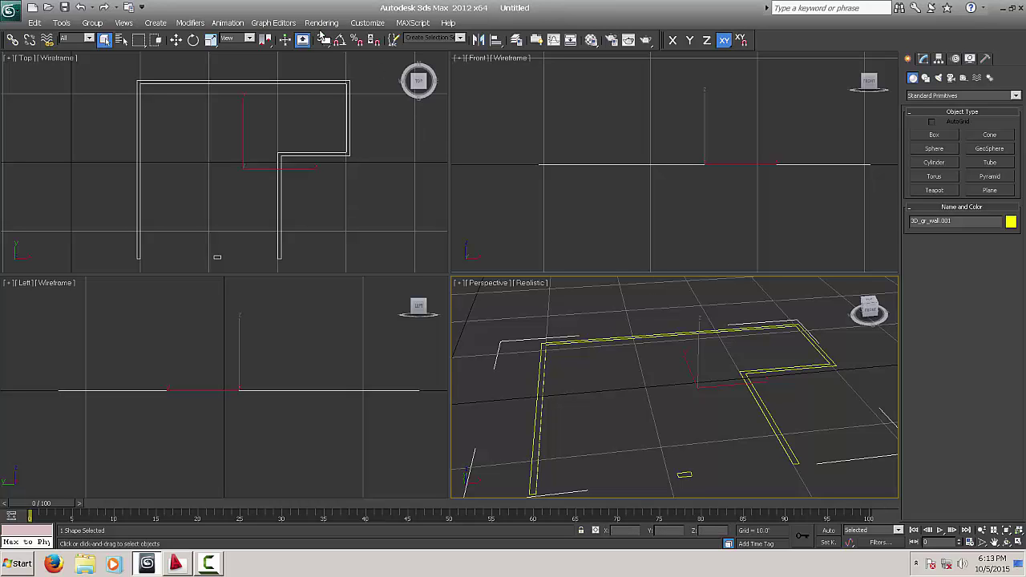
click(365, 24)
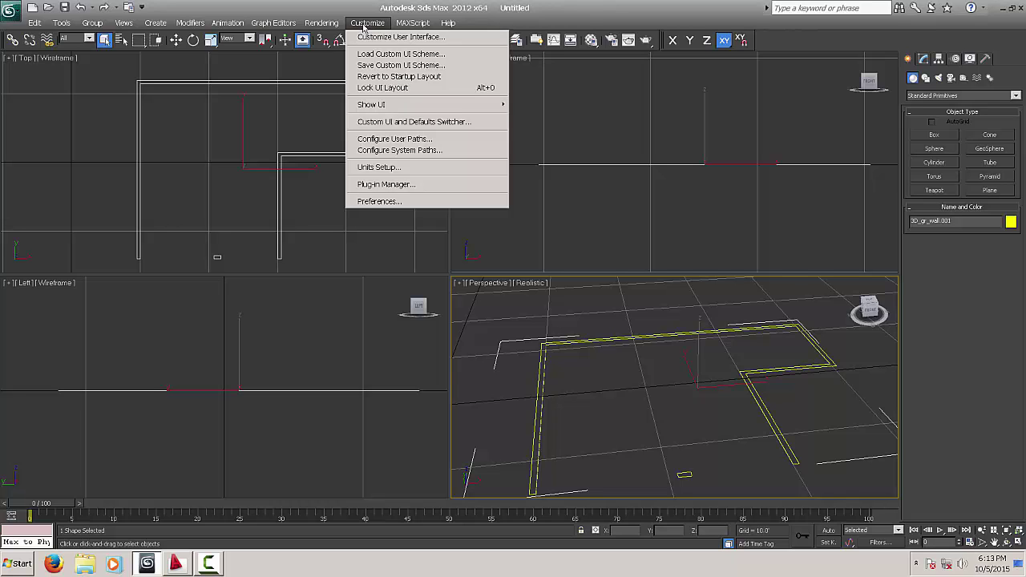
click(379, 167)
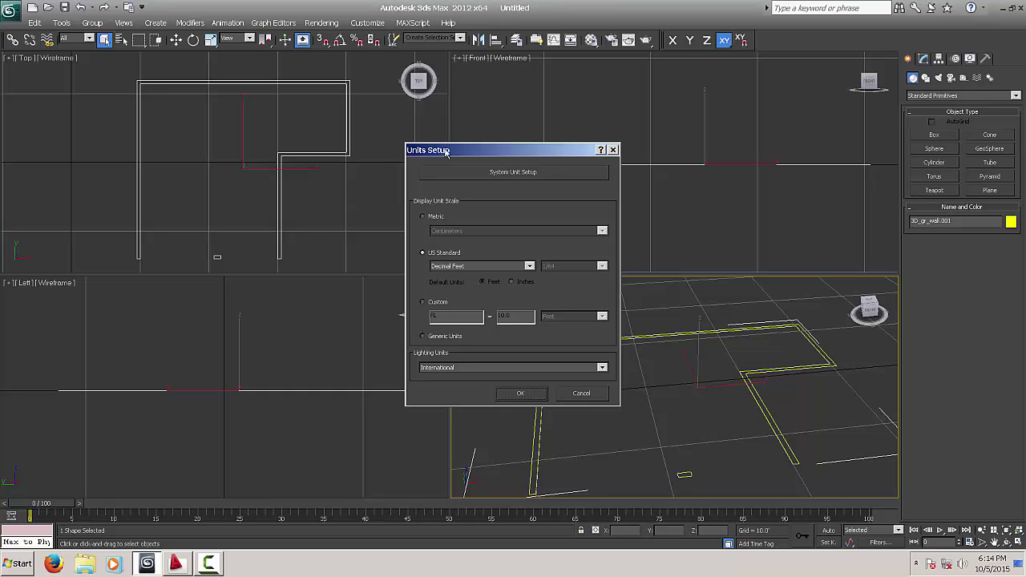
drag(447, 155, 337, 98)
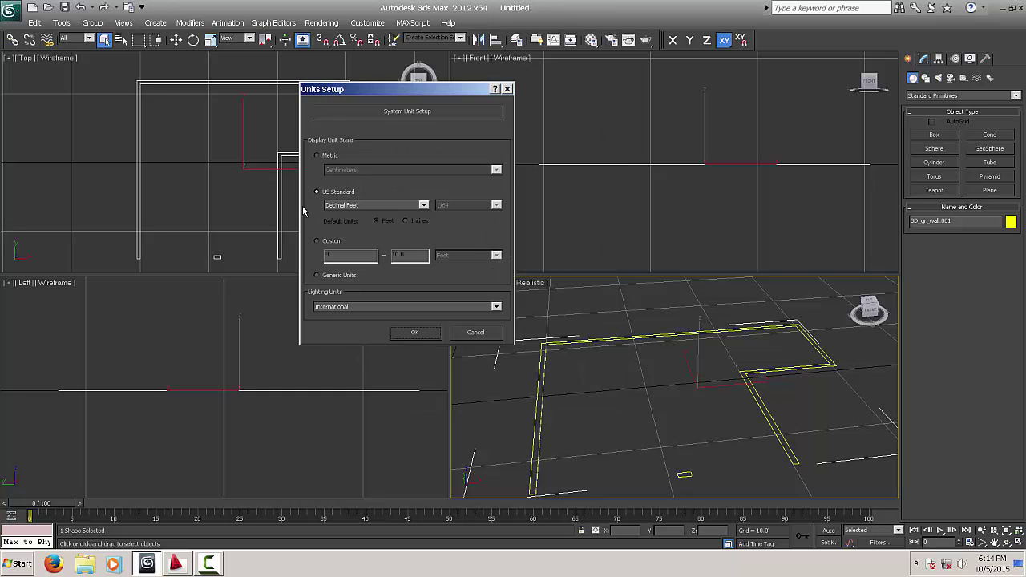
click(381, 117)
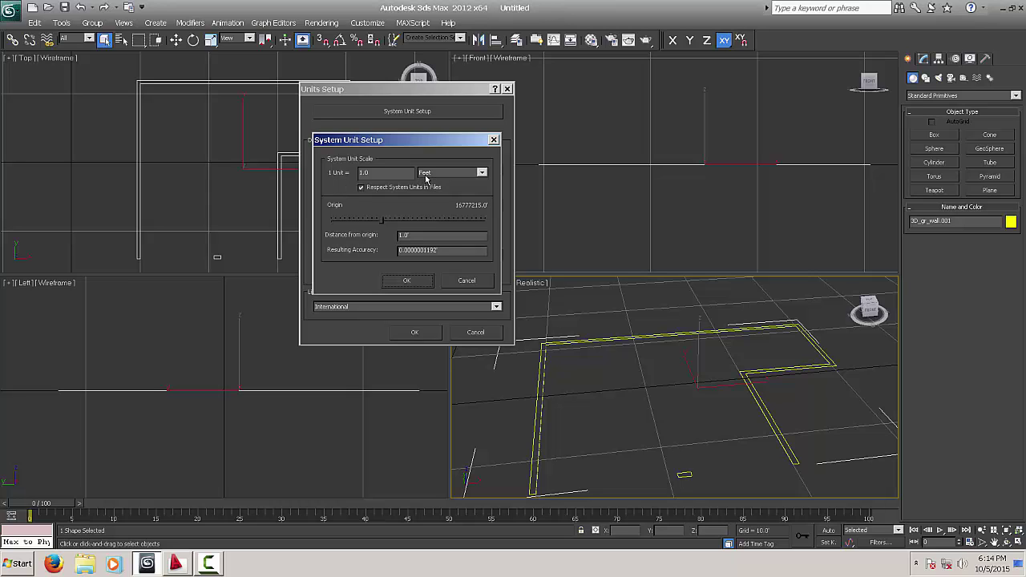
click(467, 280)
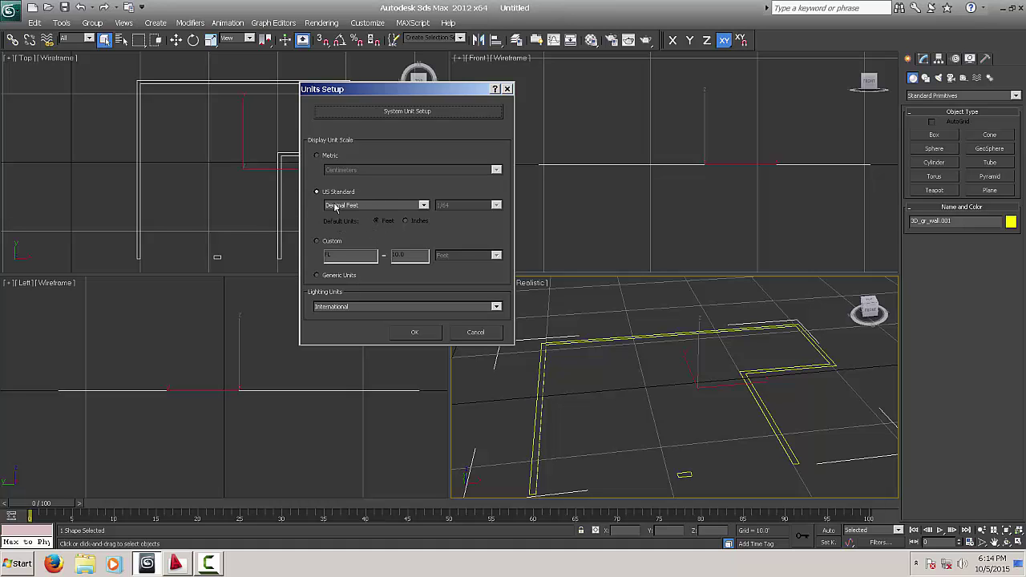
click(419, 331)
alt+middle_drag(694, 355, 646, 404)
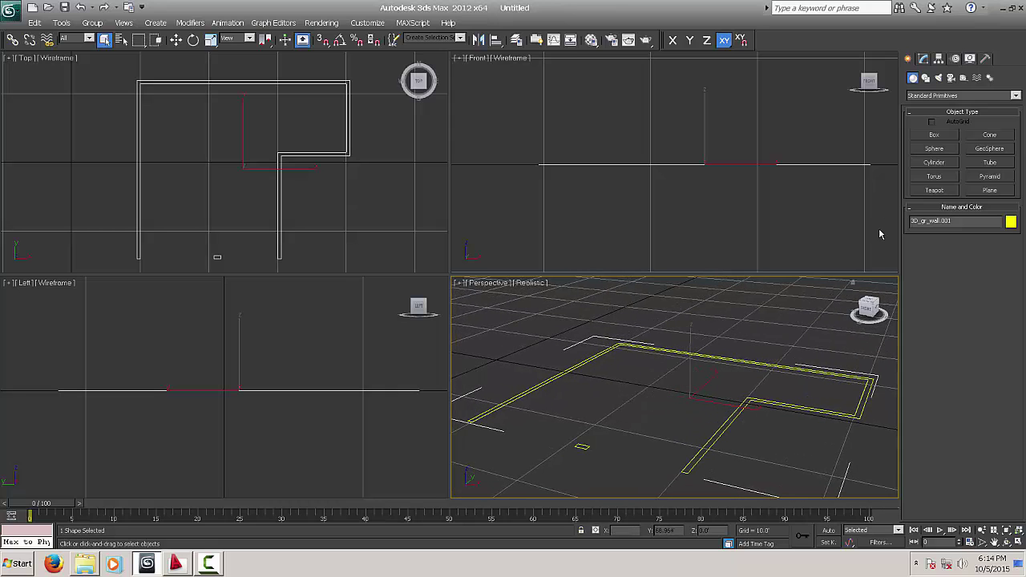
Add an Extrude modifier to the wall outline with a 15-foot amount
click(925, 59)
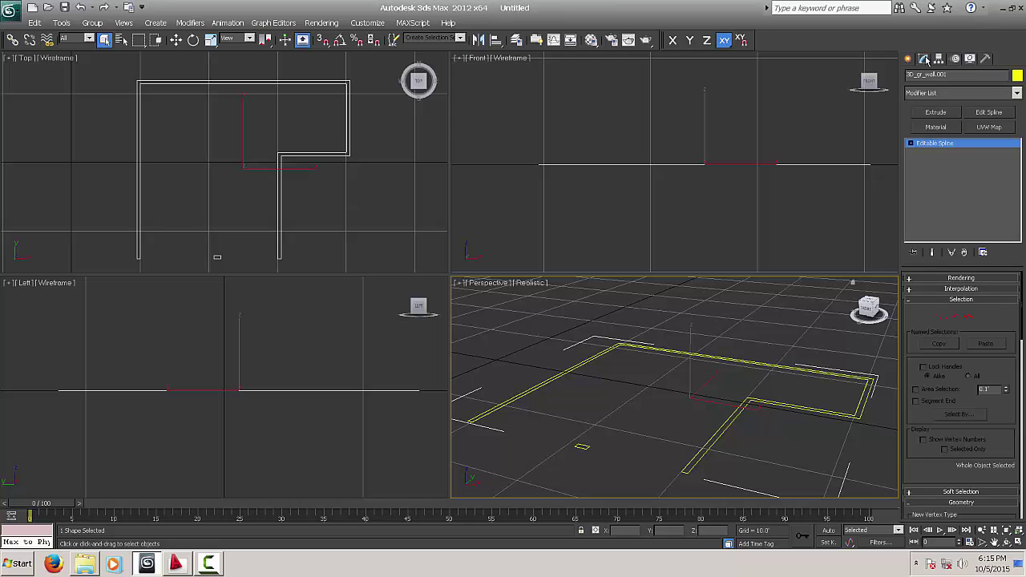
click(936, 93)
click(936, 93)
click(934, 113)
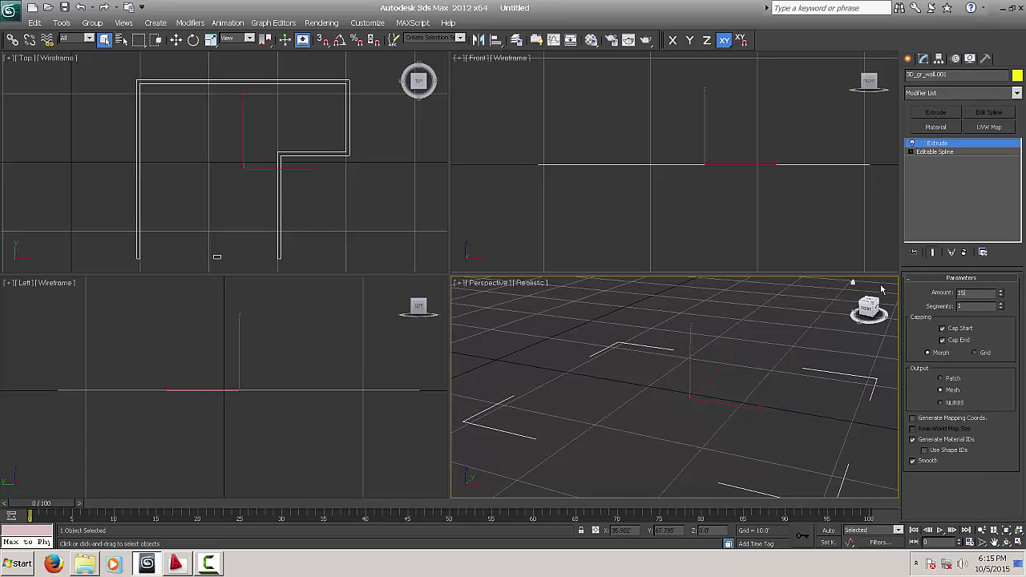
key(Return)
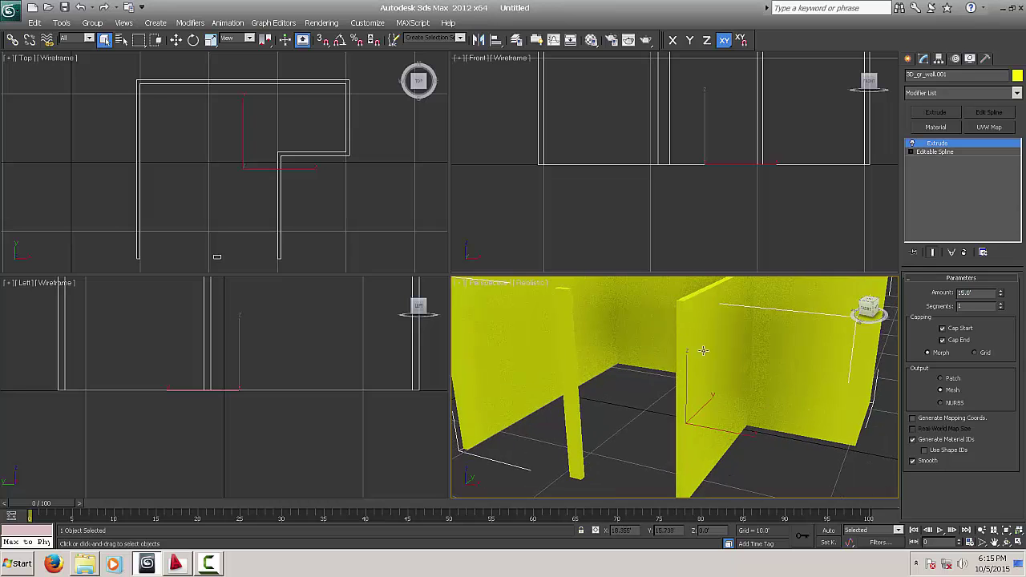
Maximize the Perspective viewport and display the extruded walls as Shaded from a low frontal angle
alt+middle_drag(703, 350, 692, 403)
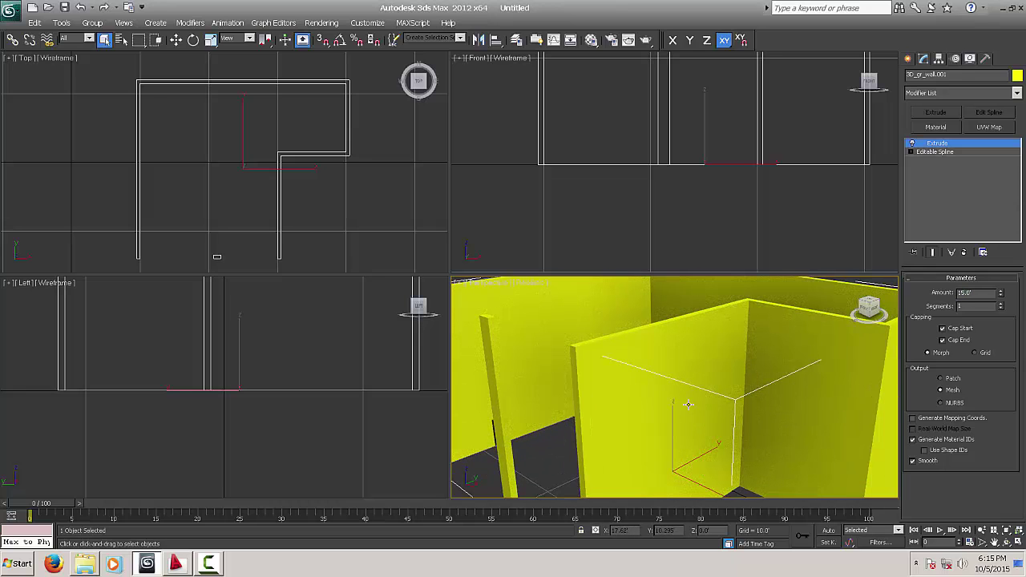
key(alt+w)
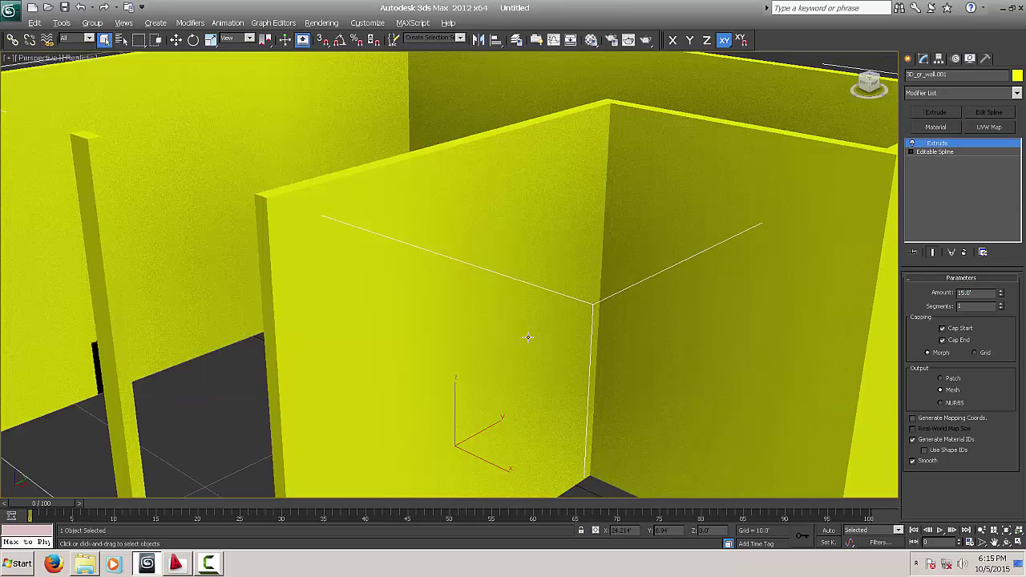
scroll(529, 338, down, 8)
alt+middle_drag(416, 365, 445, 369)
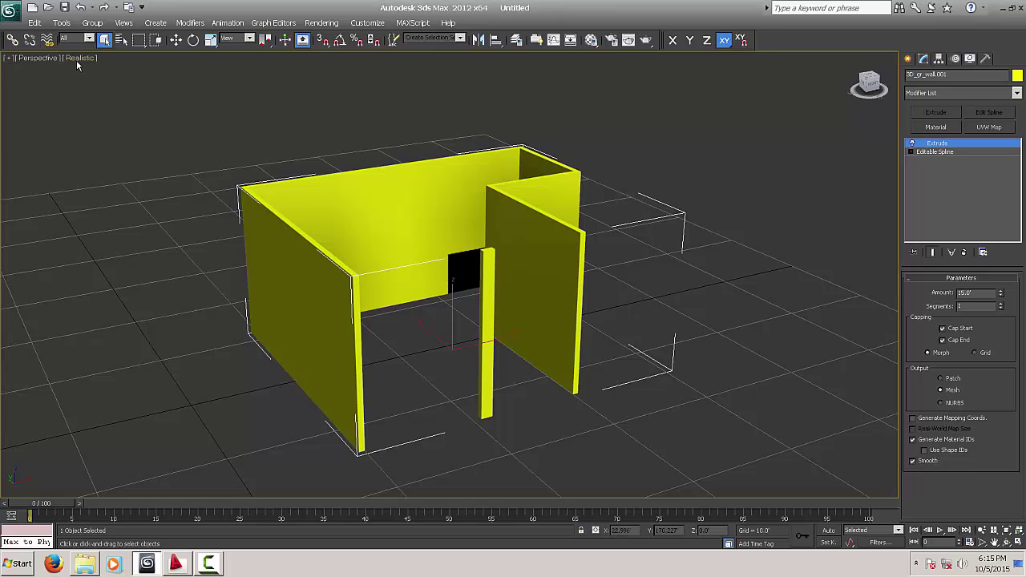
click(79, 59)
click(96, 79)
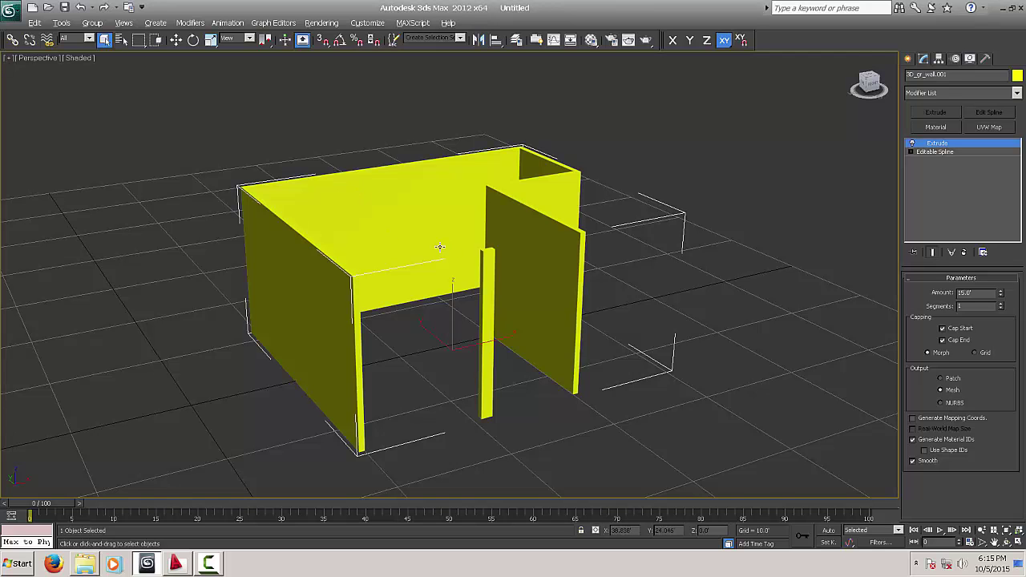
alt+middle_drag(387, 236, 439, 317)
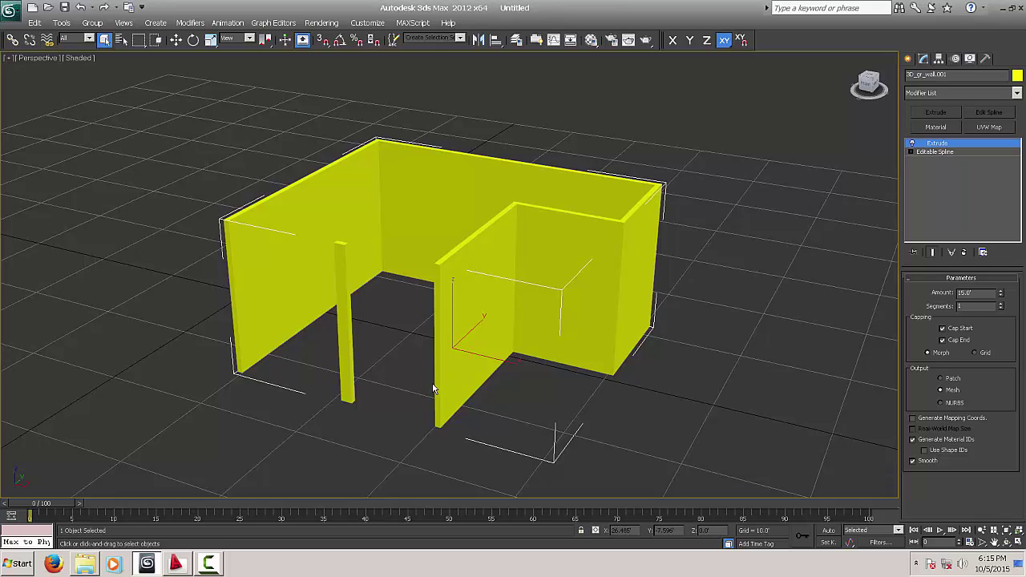
alt+middle_drag(331, 325, 373, 323)
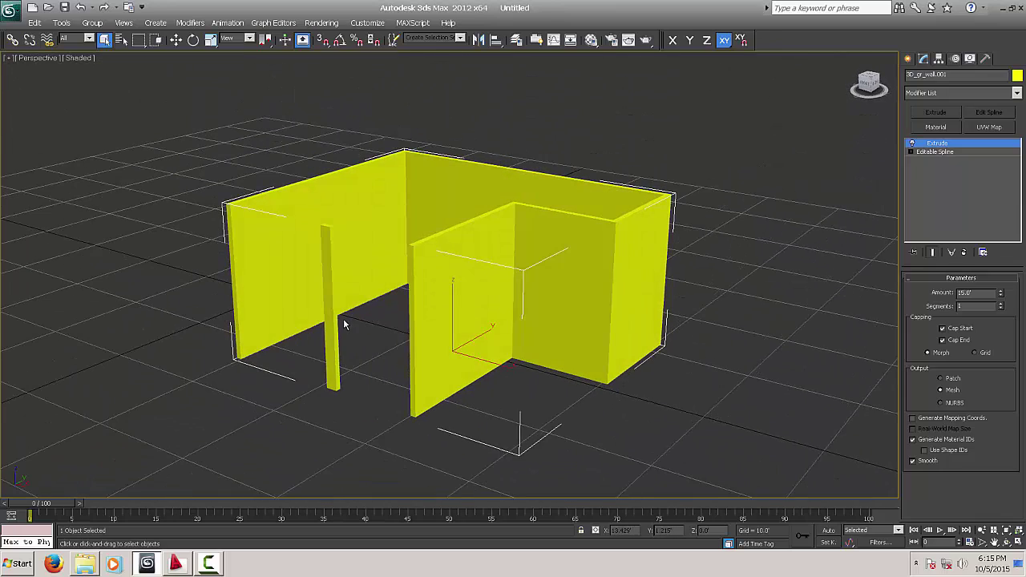
In AutoCAD, turn on all four layers of the villa plan via the LA layer manager
click(178, 563)
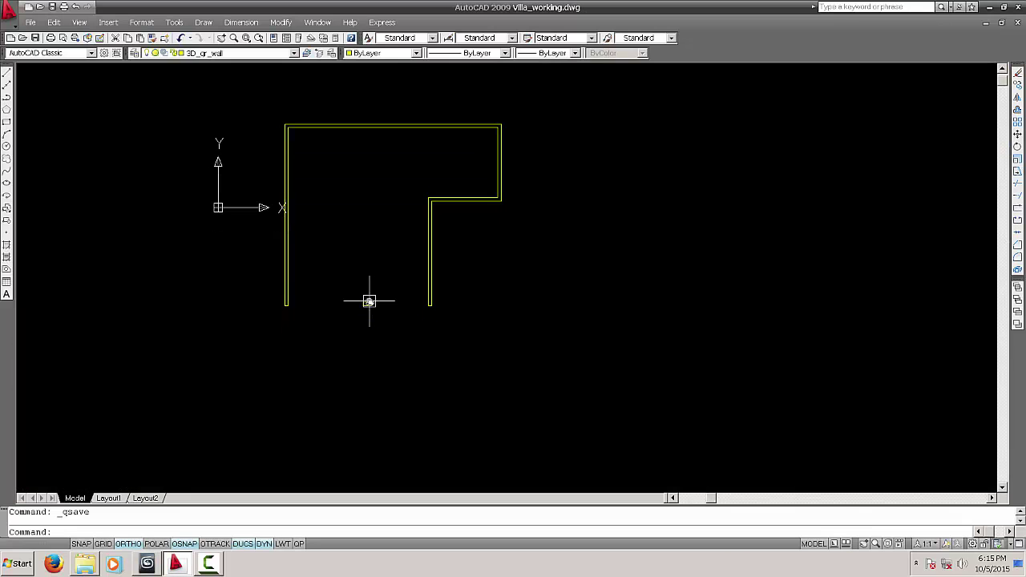
text(la)
key(Return)
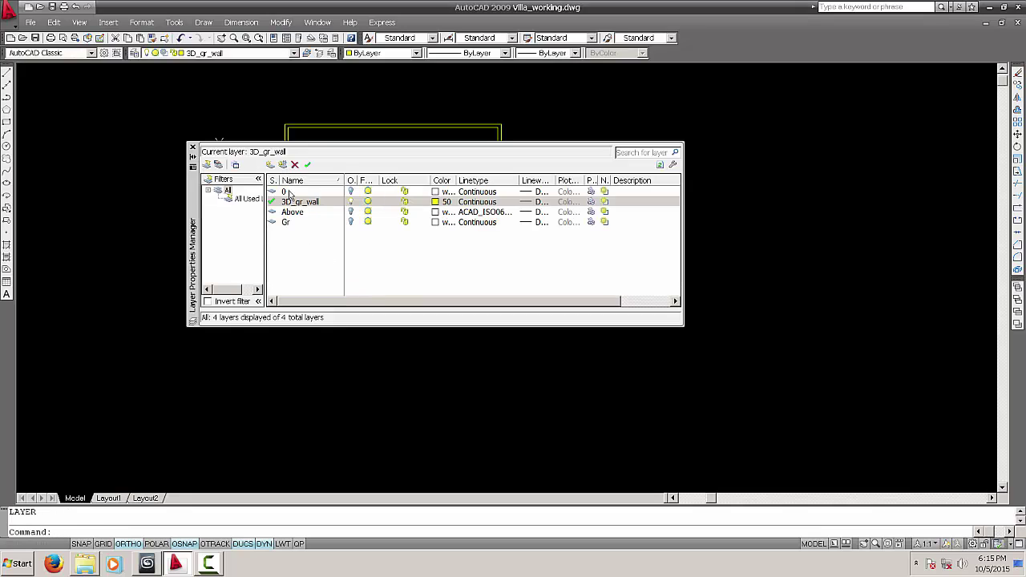
click(289, 192)
shift+click(286, 222)
click(350, 222)
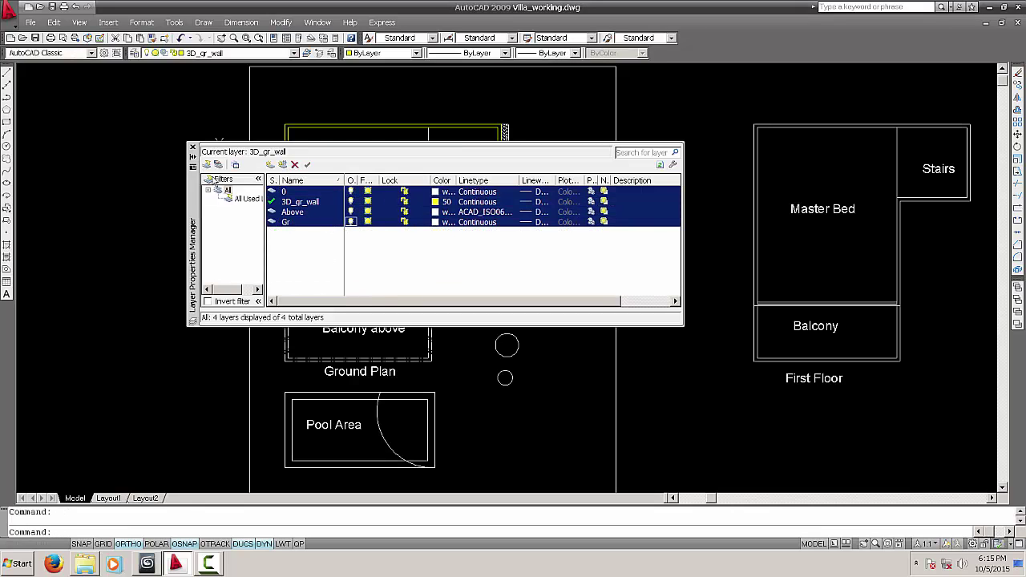
click(192, 148)
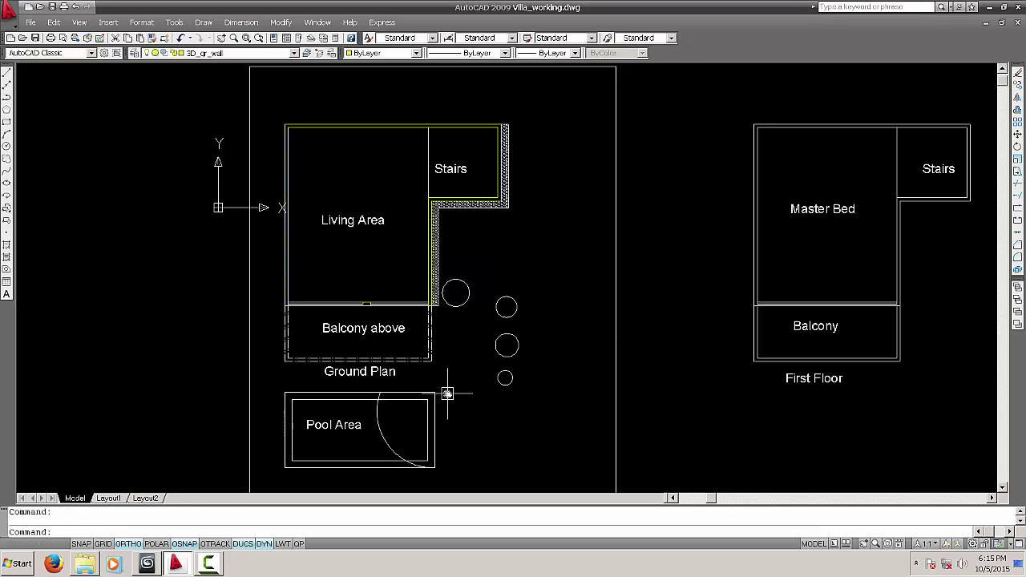
Zoom and pan the drawing to the Pool Area
middle_drag(447, 388, 419, 339)
scroll(343, 350, up, 3)
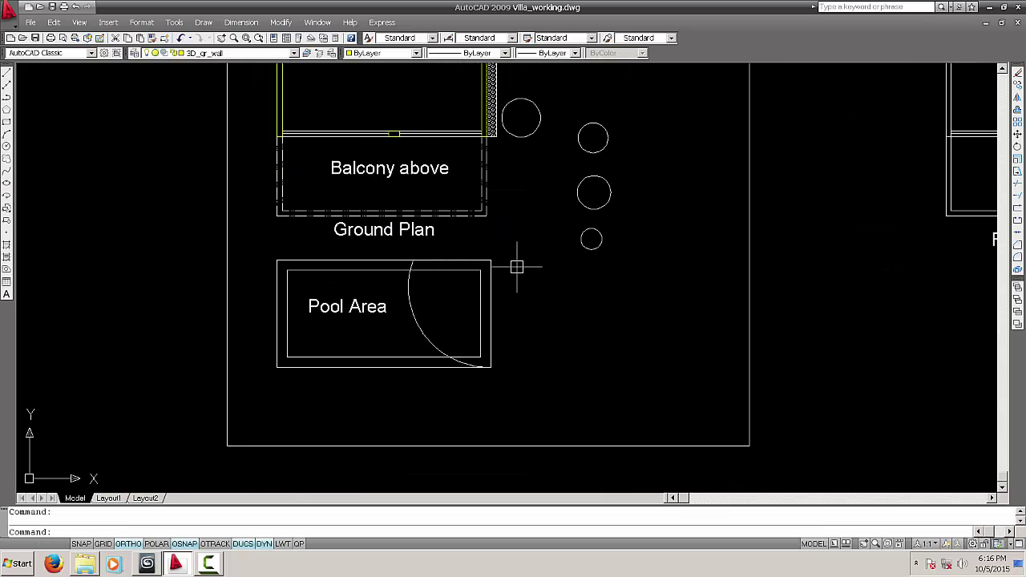
scroll(518, 241, up, 3)
scroll(582, 275, down, 2)
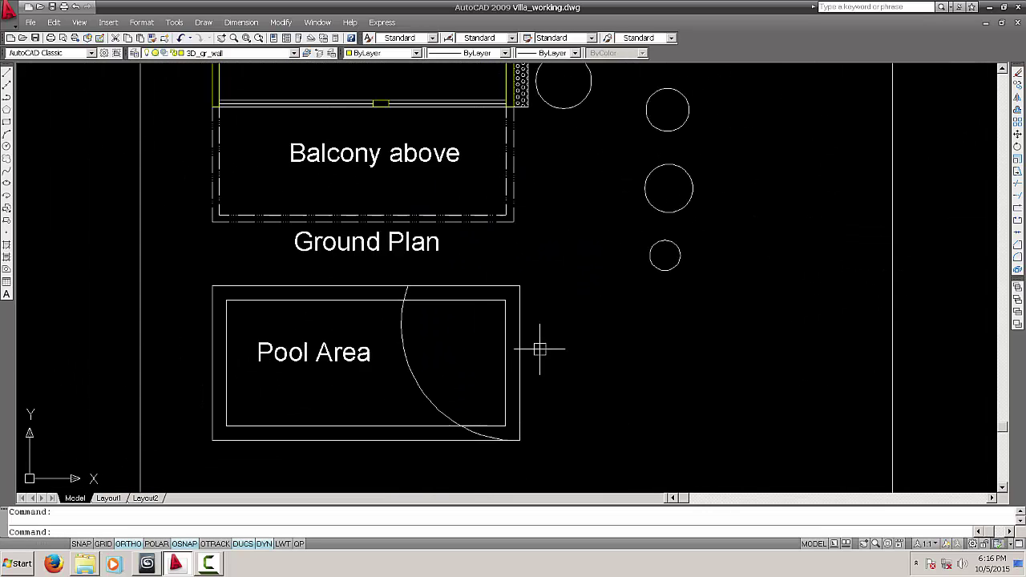
middle_drag(557, 331, 572, 307)
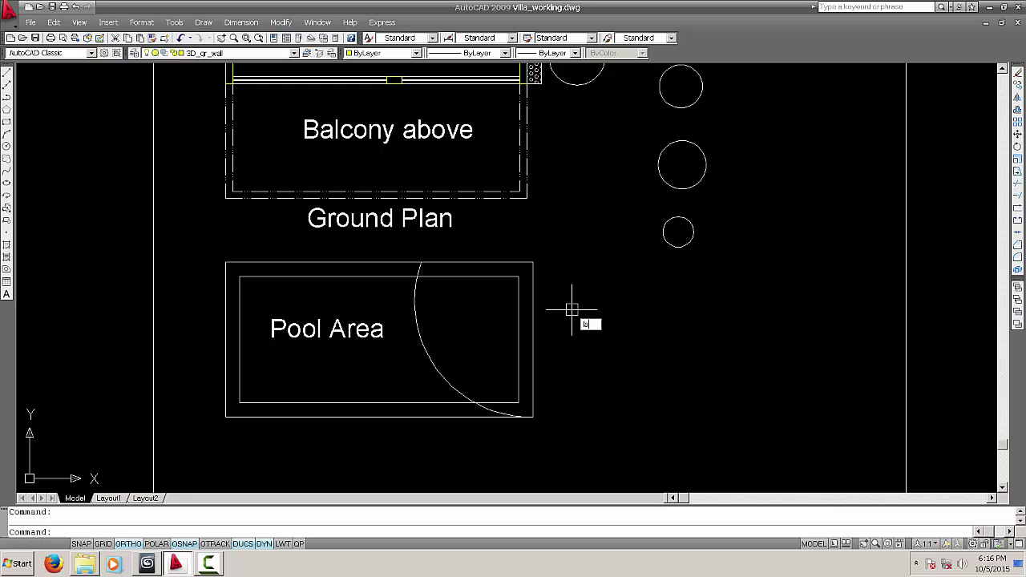
Create a new layer named 3d_pool and set it as the current layer
key(Return)
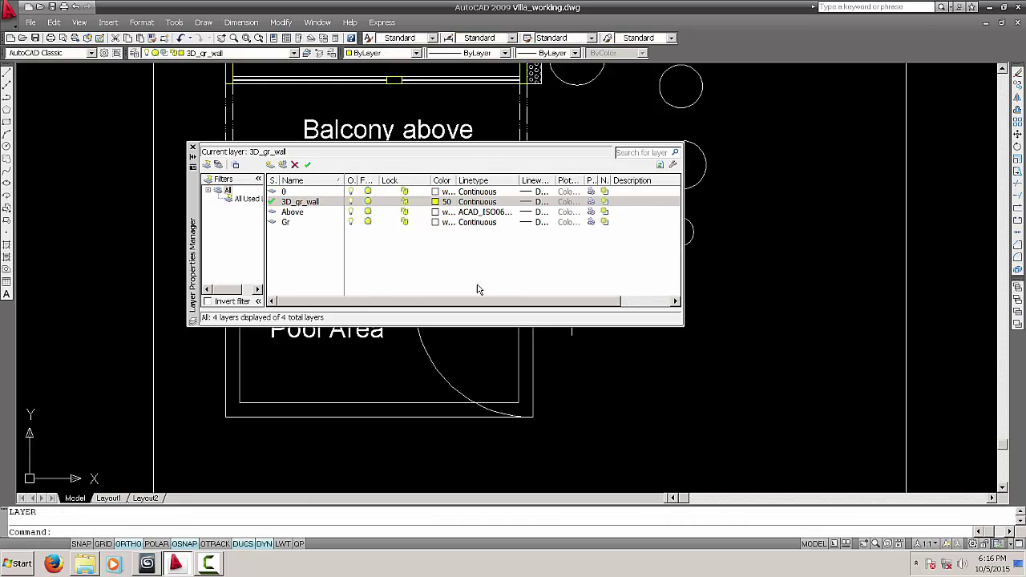
click(270, 165)
text(3d_pool)
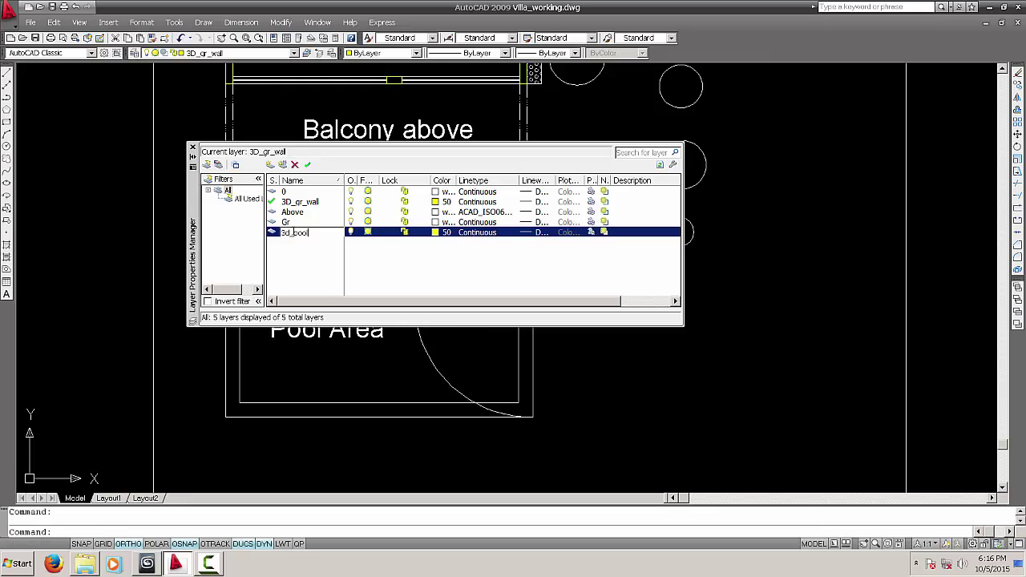
key(Return)
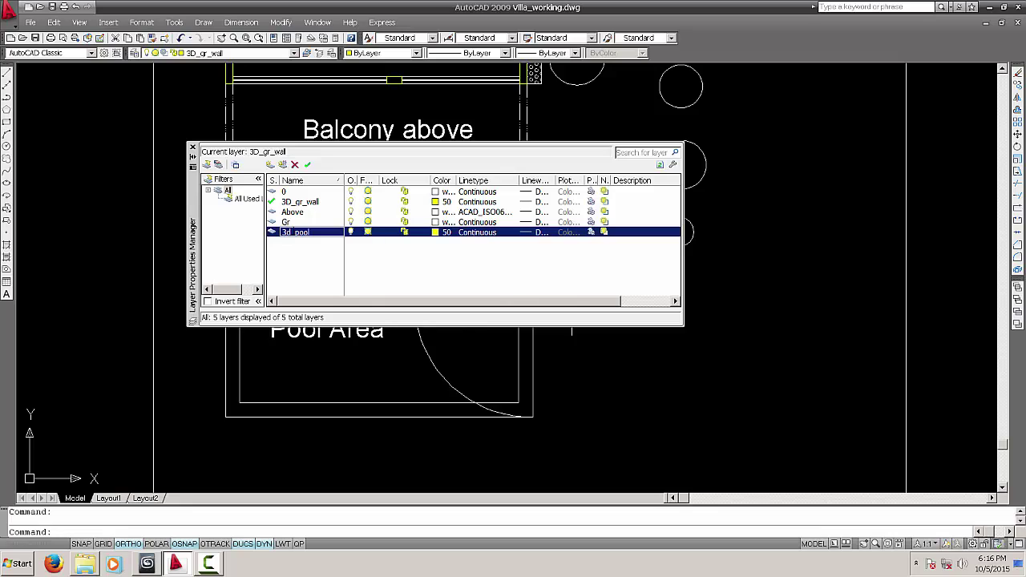
click(302, 239)
click(294, 232)
key(Return)
click(309, 165)
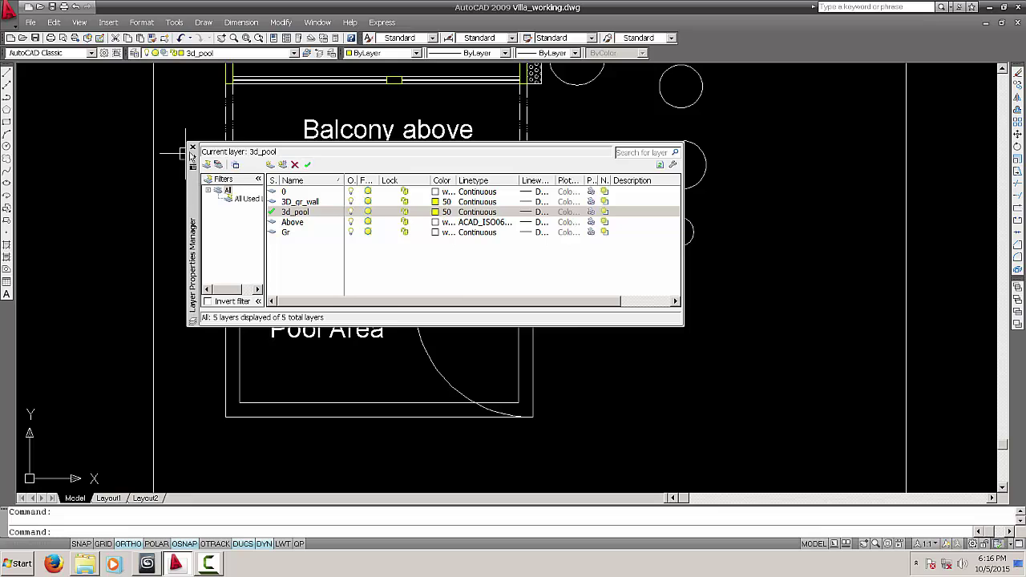
Close the layer manager and try a BOUNDARY pick inside the pool outline, then cancel it
click(192, 149)
middle_drag(474, 337, 476, 332)
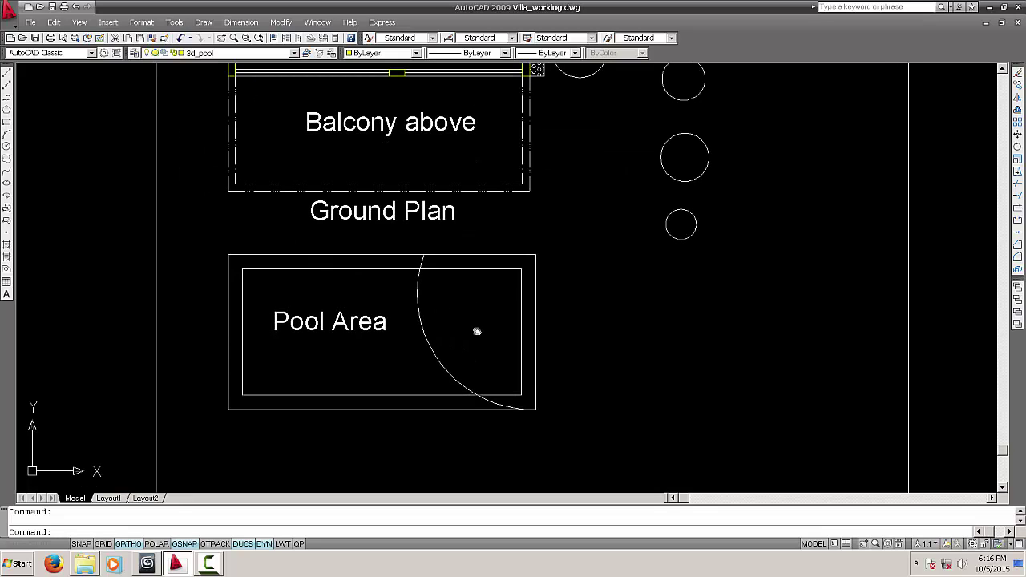
text(bo)
key(Return)
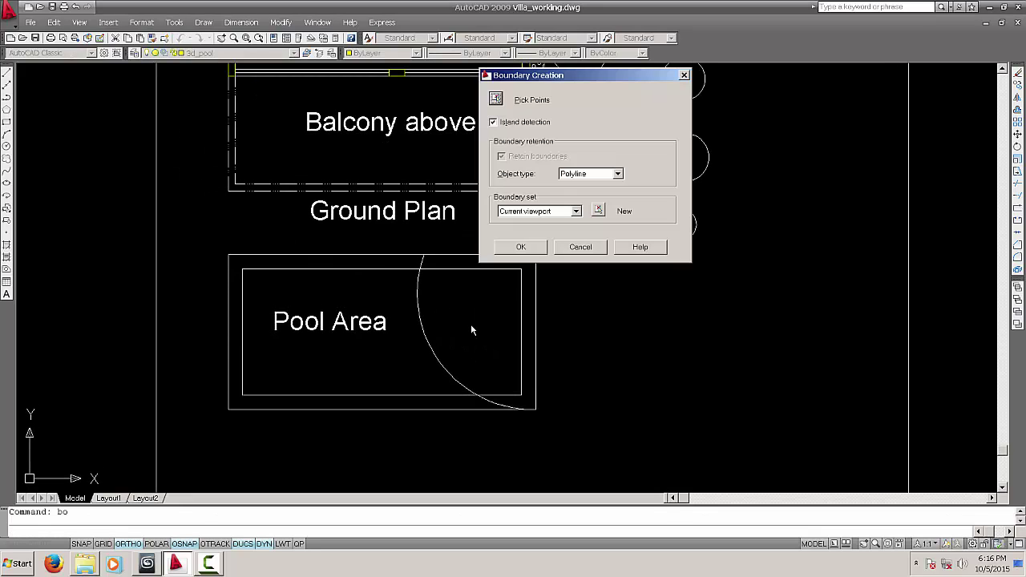
click(496, 99)
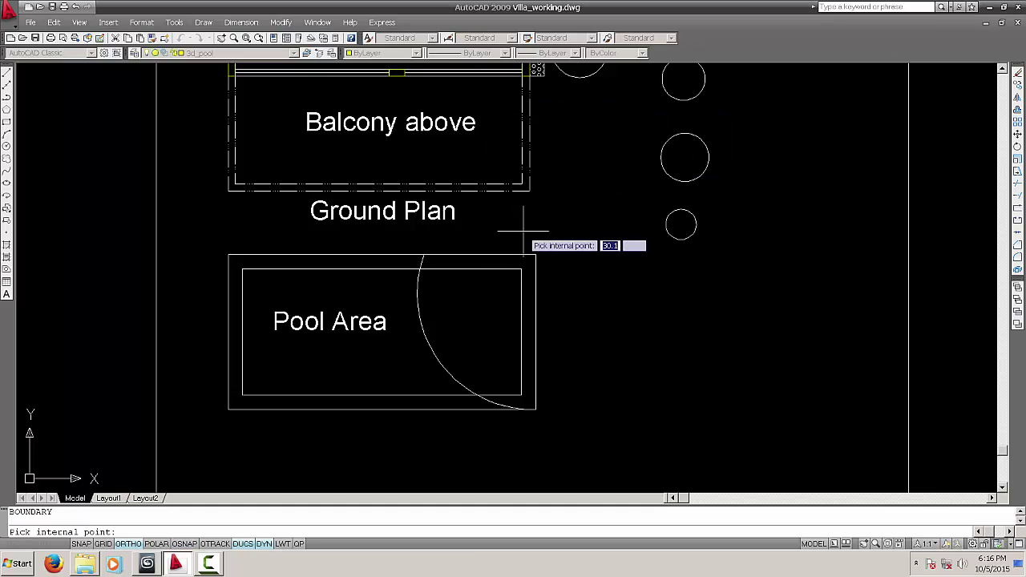
click(516, 263)
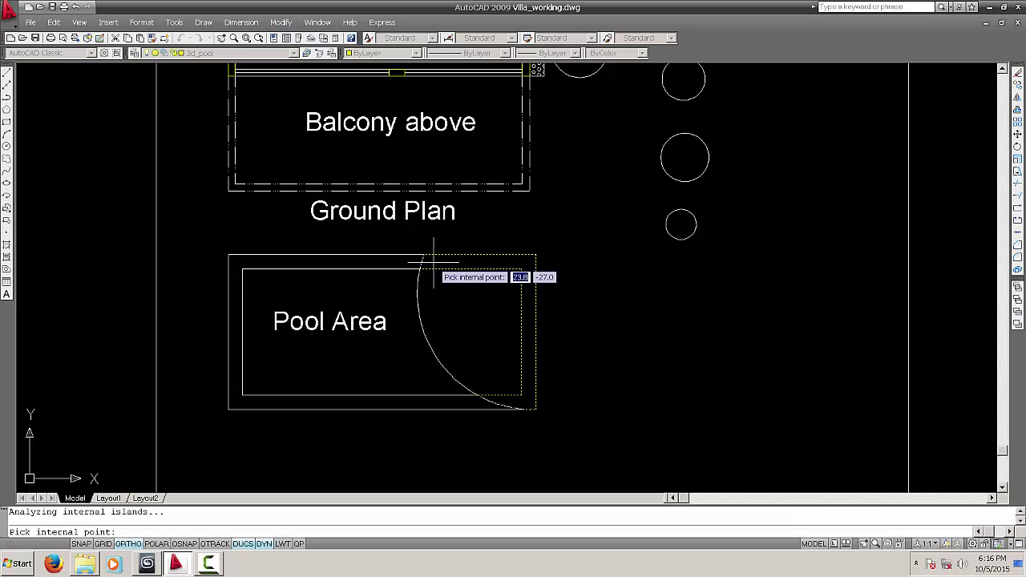
key(Escape)
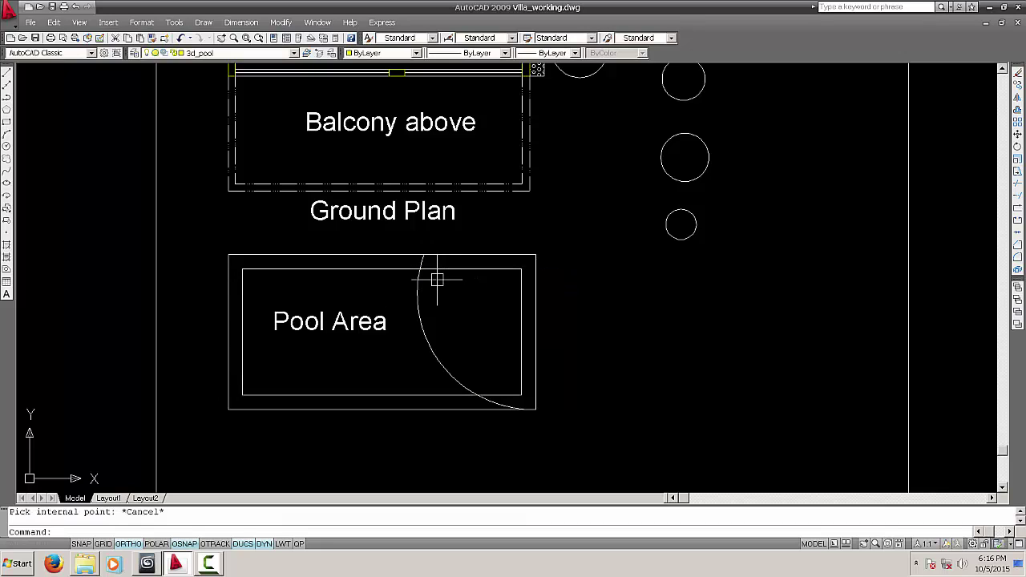
Trim the arc's tail between the two pool rectangles, using the rectangles as cutting edges
text(tr)
key(Return)
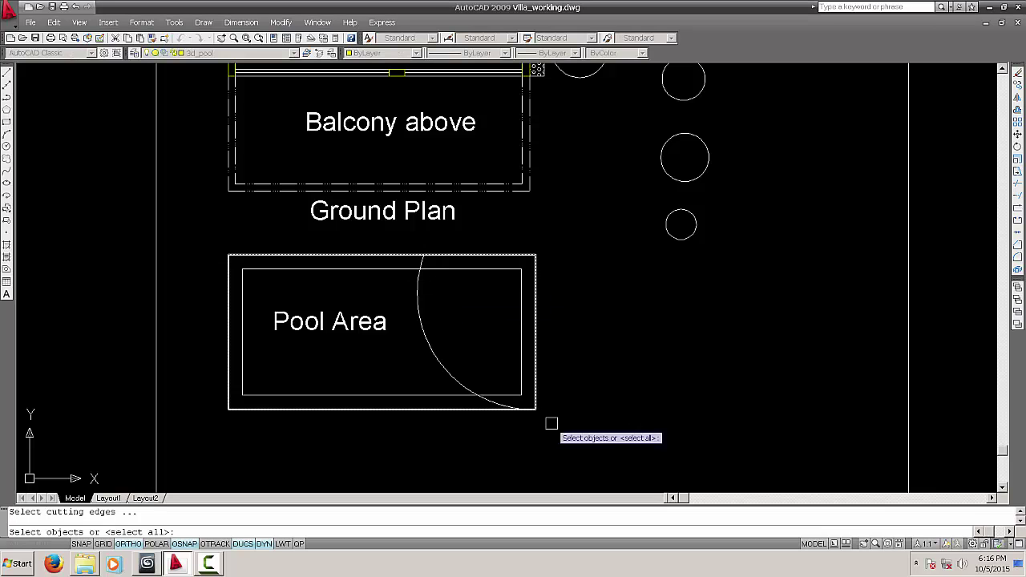
click(560, 450)
click(390, 234)
key(Return)
click(494, 400)
key(Escape)
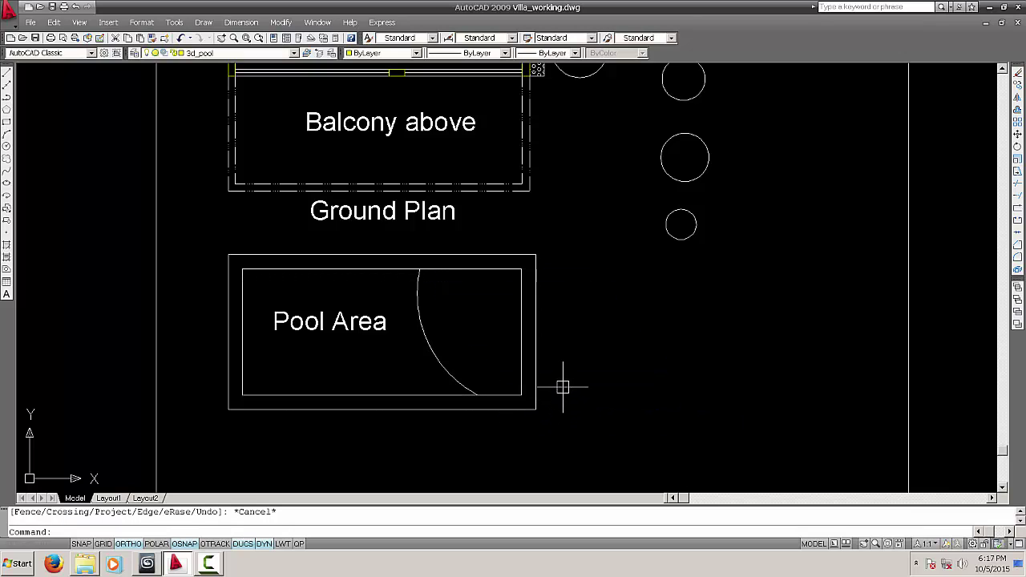
Create boundary polylines between the outer and inner rectangles, then delete the stray Pool Area text boundary
text(b)
key(Return)
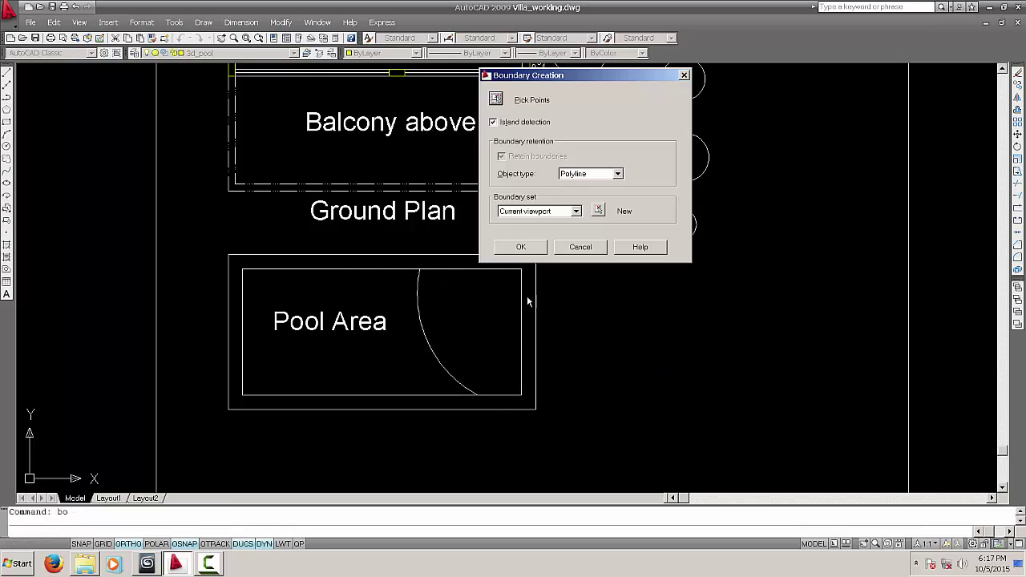
click(493, 103)
click(464, 259)
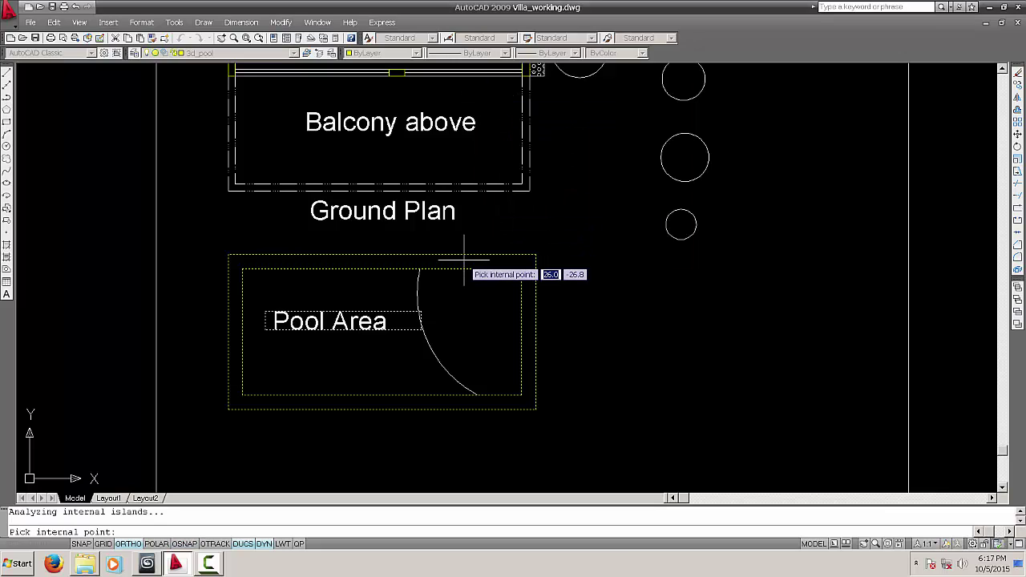
key(Return)
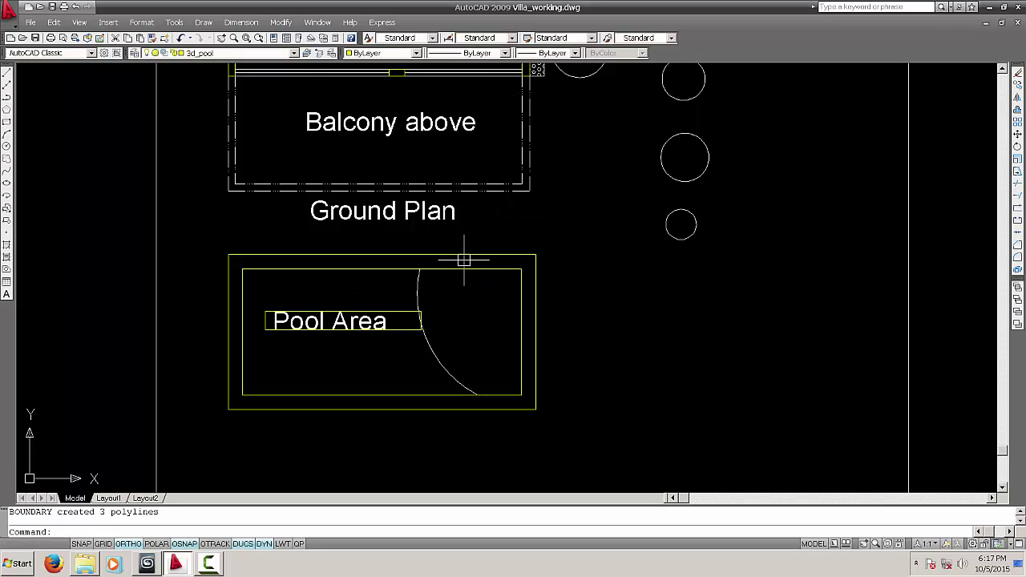
click(417, 330)
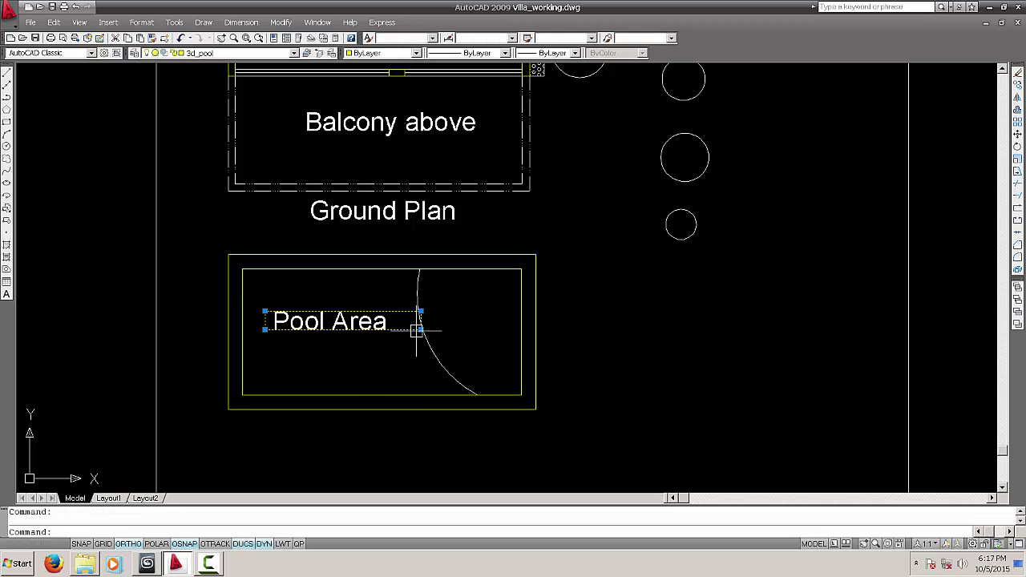
key(Delete)
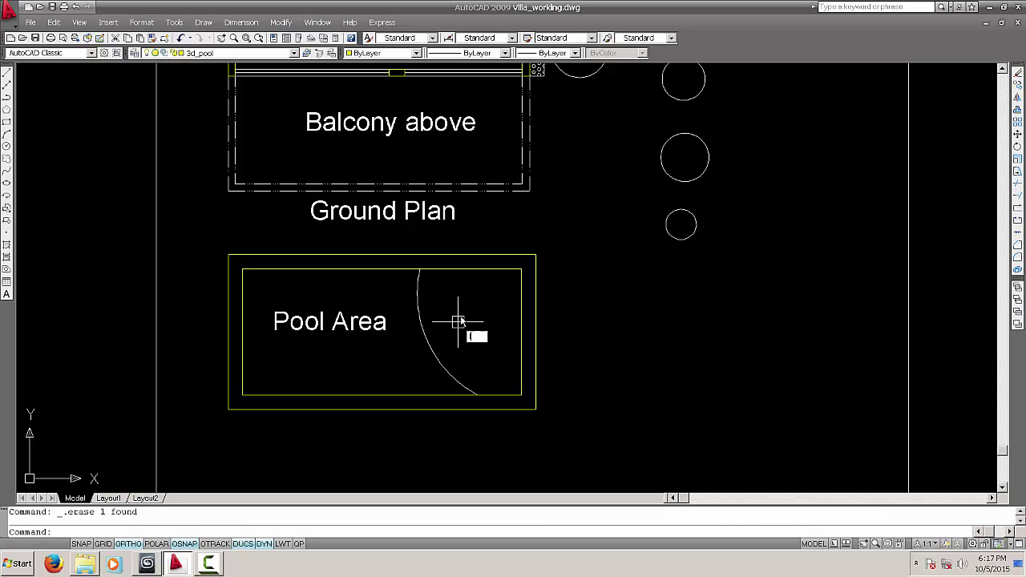
Invert the selection around 3d_pool, turn the other four layers off, save, and return to 3ds Max
key(Return)
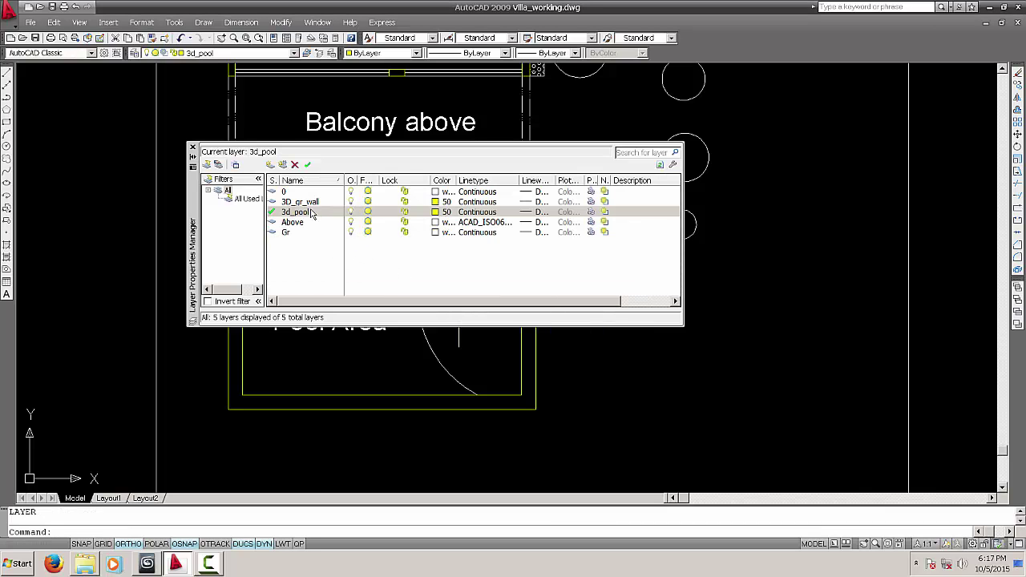
right_click(308, 215)
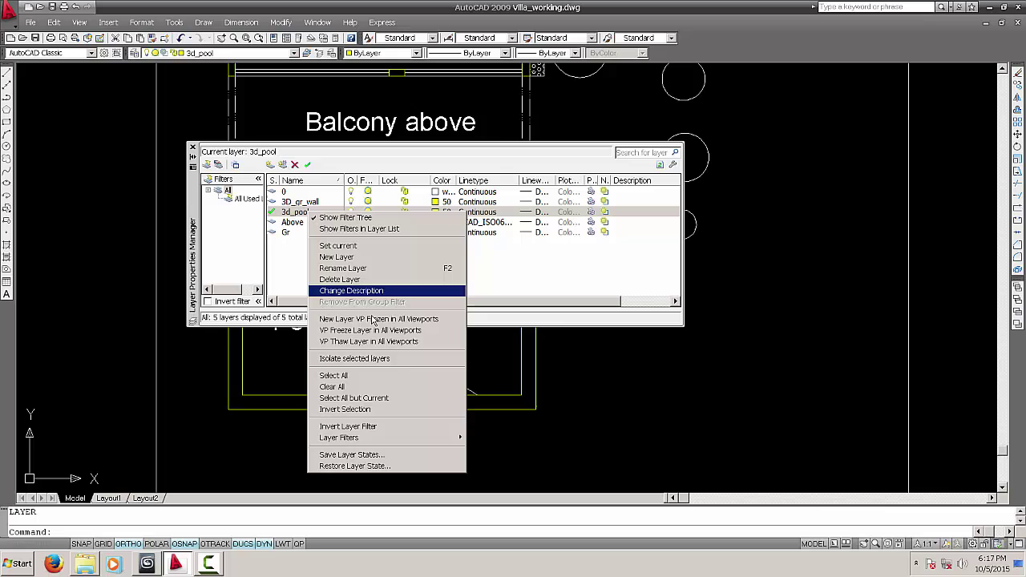
click(364, 410)
click(351, 233)
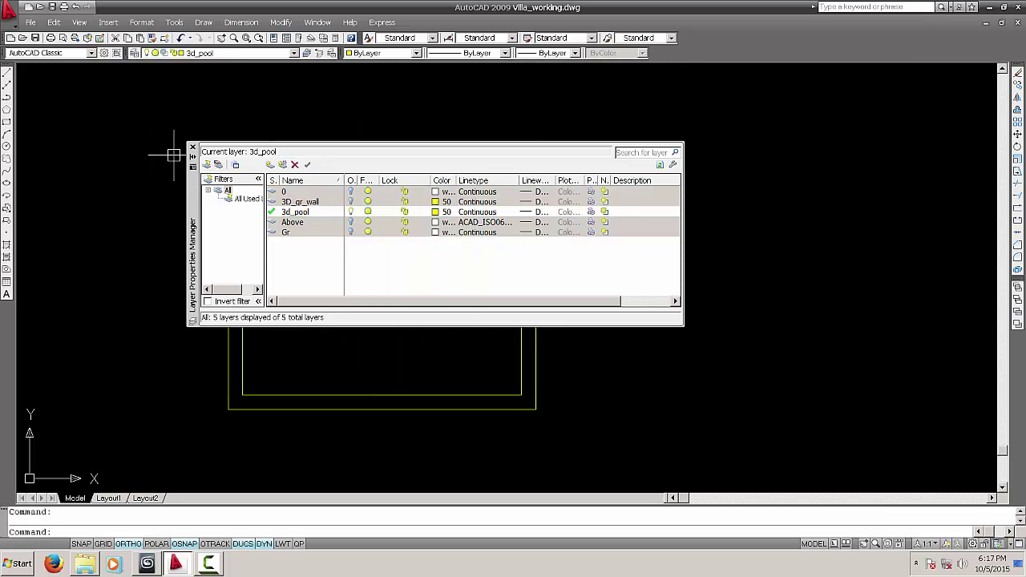
click(193, 147)
middle_drag(288, 232, 267, 222)
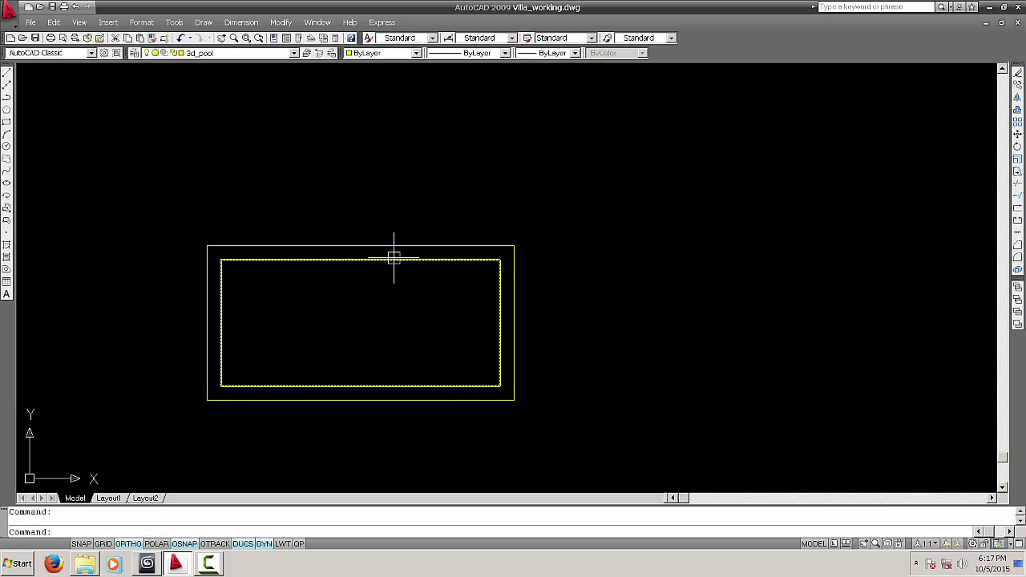
key(ctrl+s)
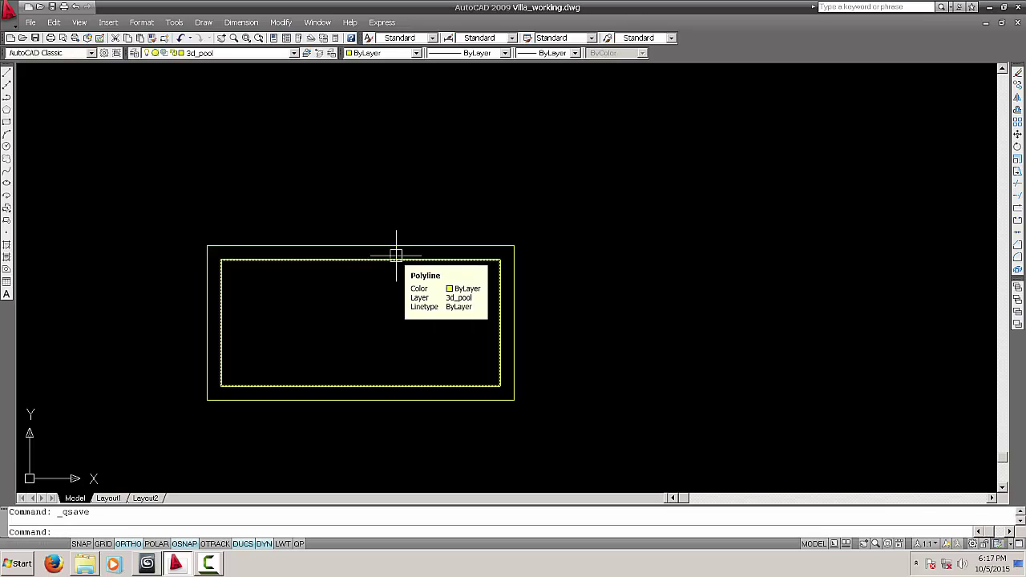
key(alt+Tab)
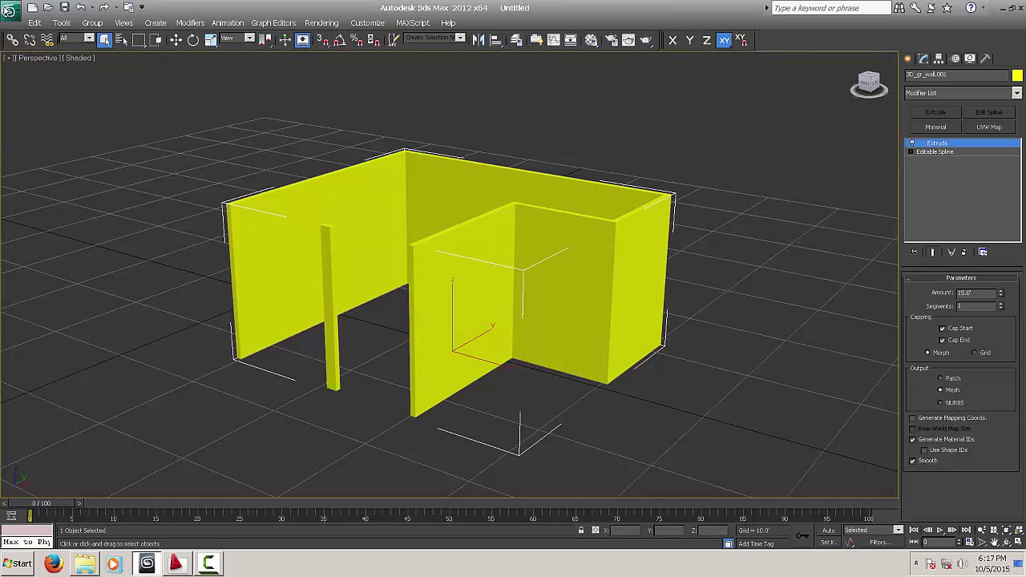
Import Villa_working.dwg, merging its objects with the current scene using default DWG options
click(7, 10)
click(190, 87)
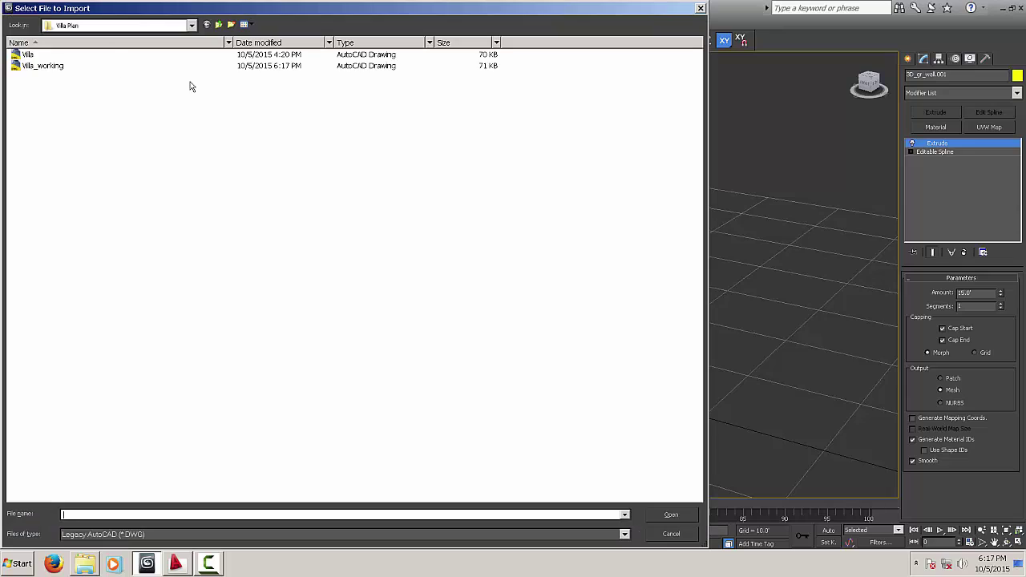
click(40, 67)
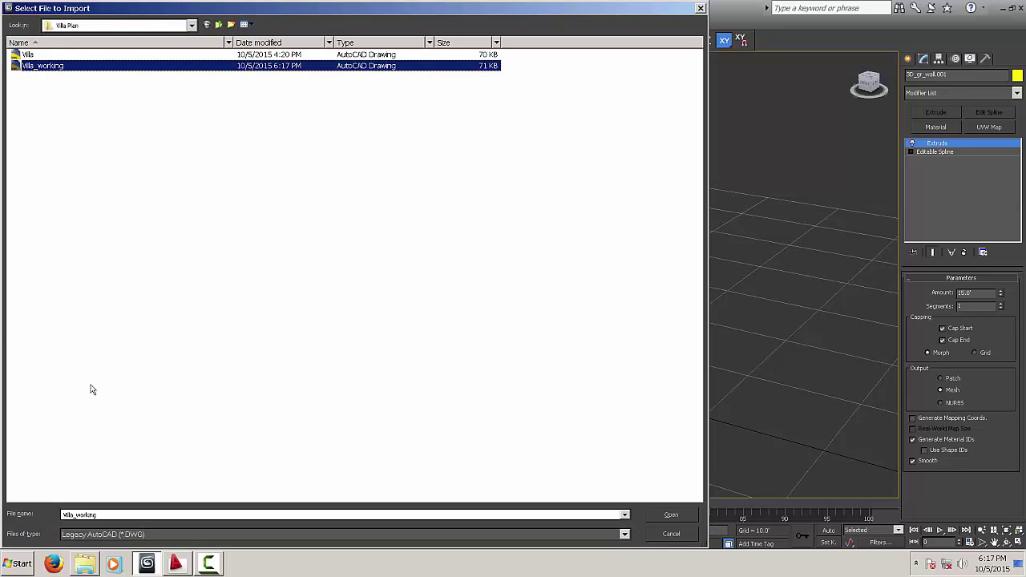
click(665, 516)
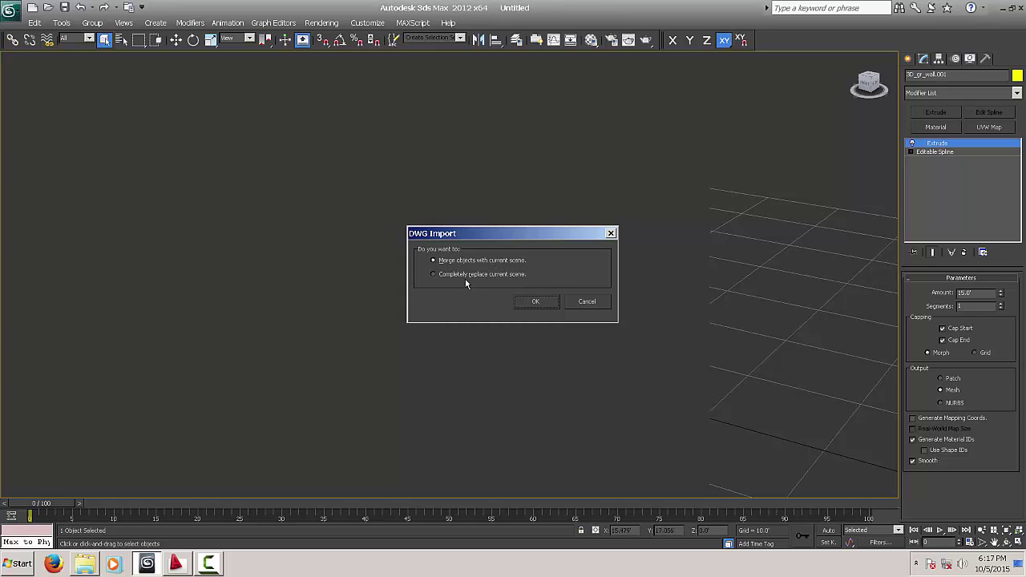
click(532, 302)
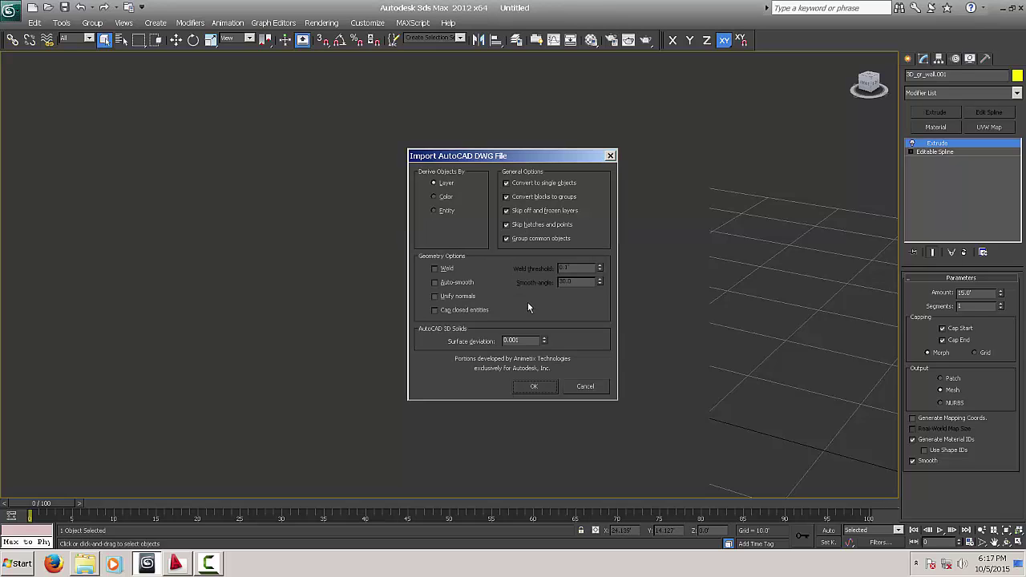
click(535, 387)
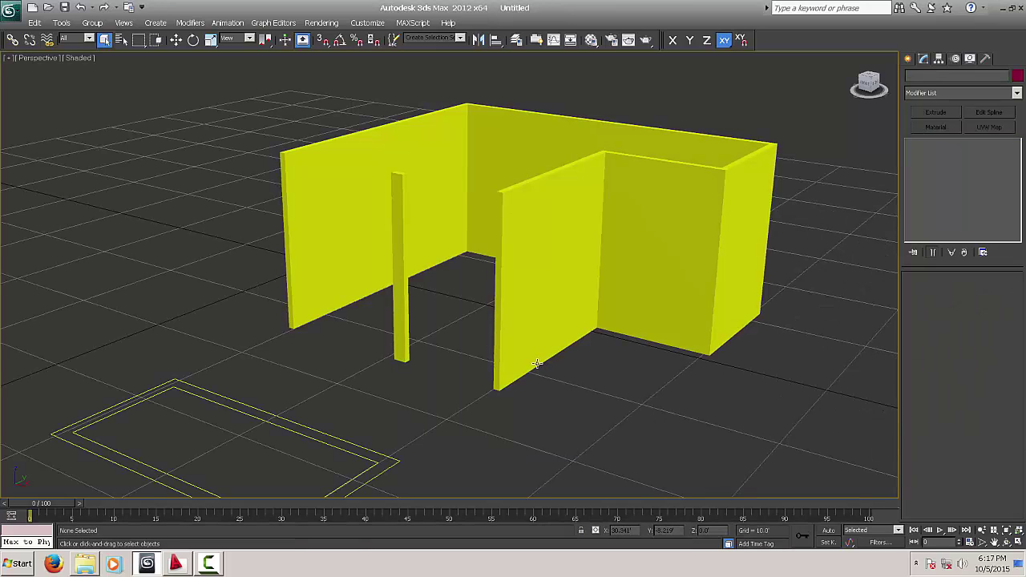
scroll(364, 400, down, 2)
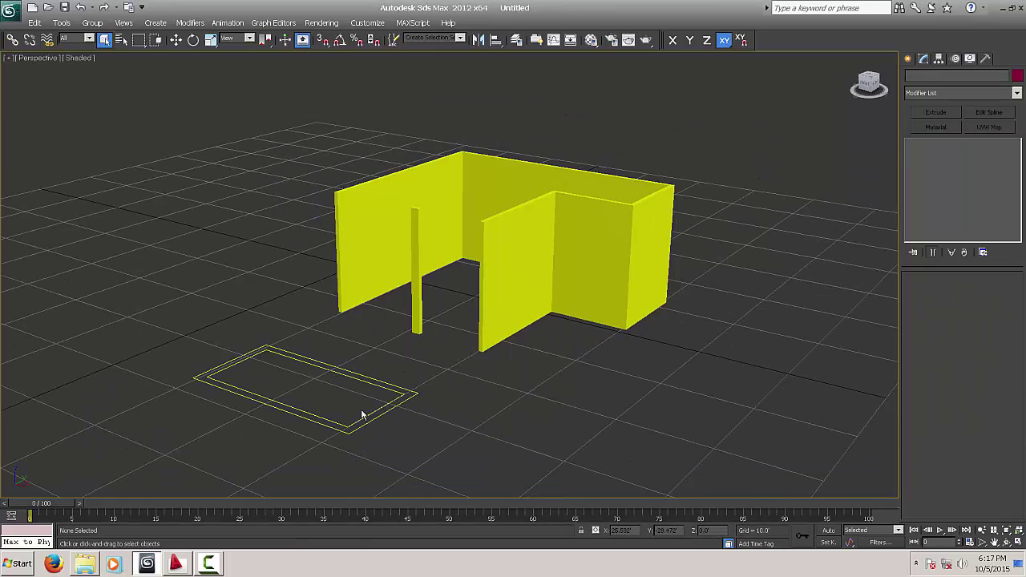
Apply an Extrude modifier to the pool outline 3d_pool.001 with Amount 1.0'
click(399, 391)
alt+middle_drag(414, 416, 513, 396)
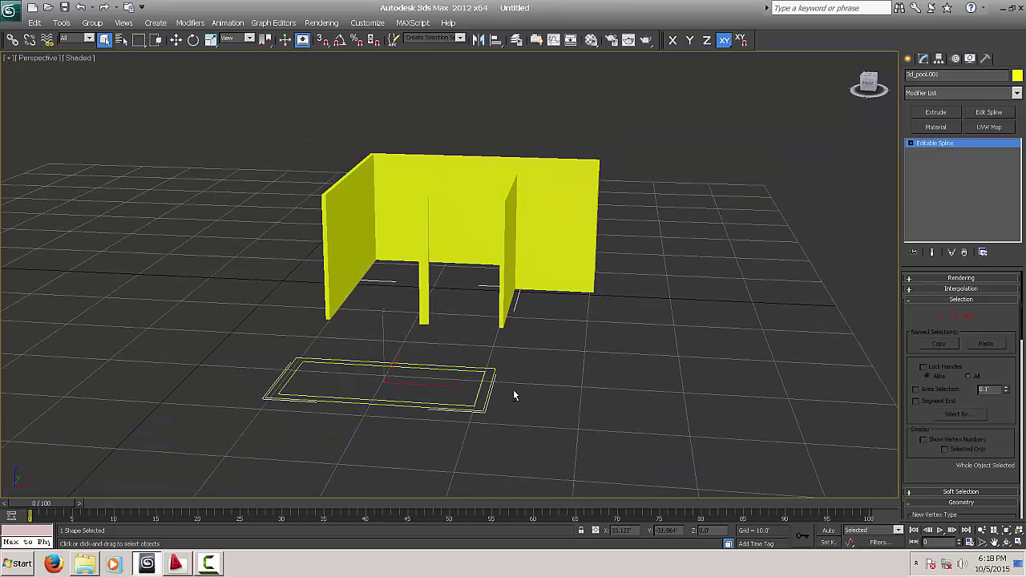
click(947, 112)
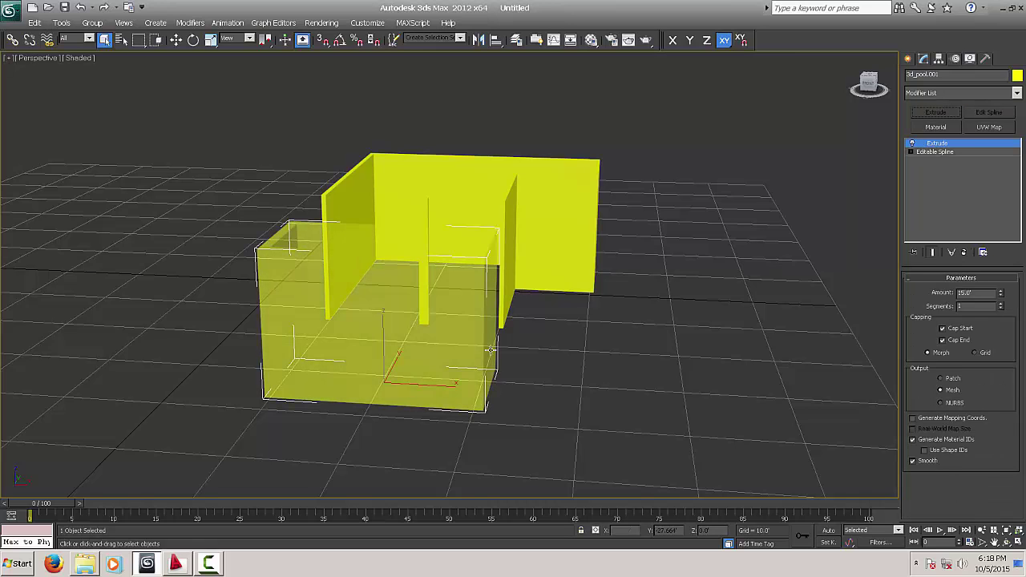
alt+middle_drag(473, 350, 455, 353)
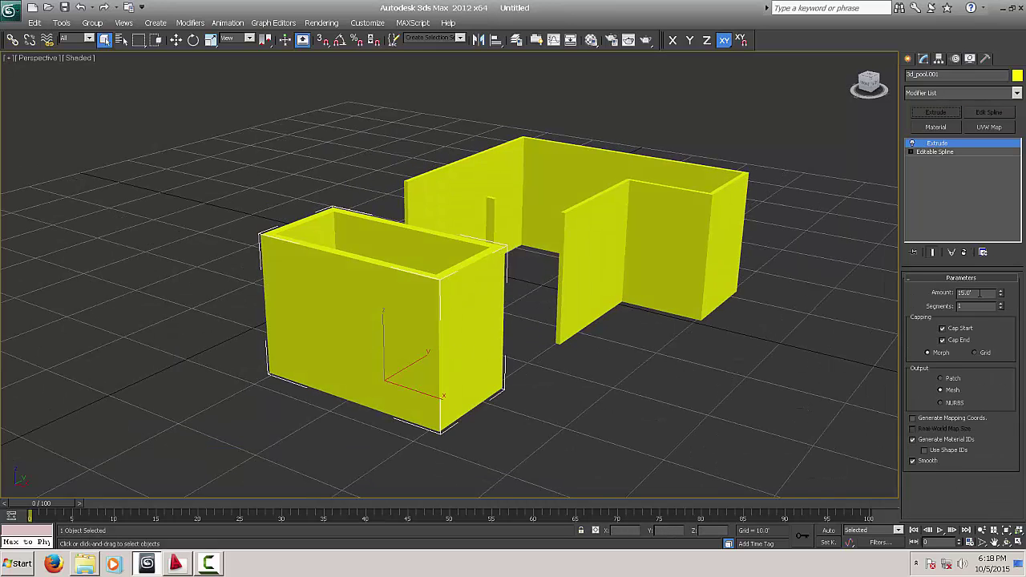
drag(971, 292, 918, 291)
text(1)
key(Return)
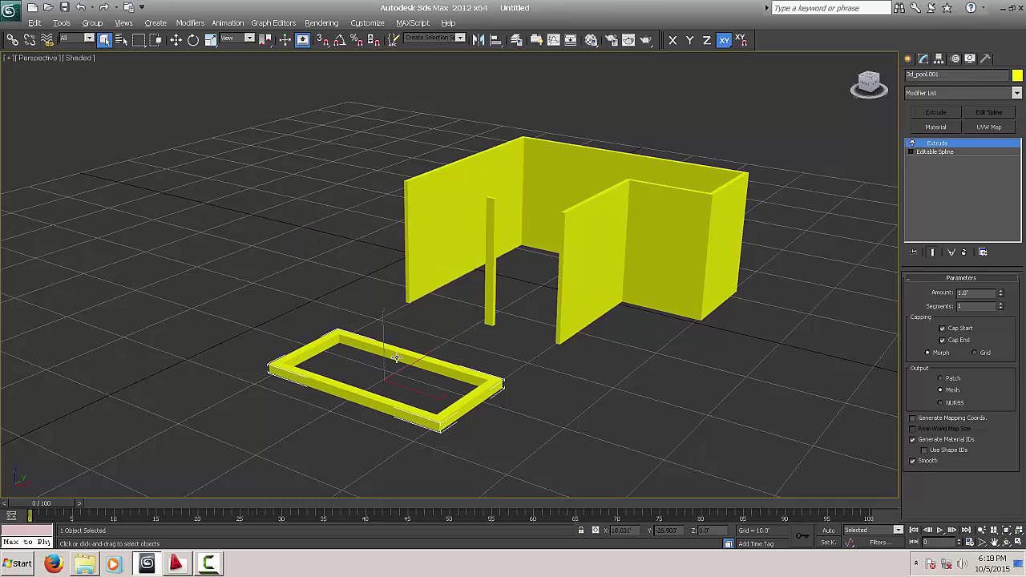
alt+middle_drag(396, 358, 447, 365)
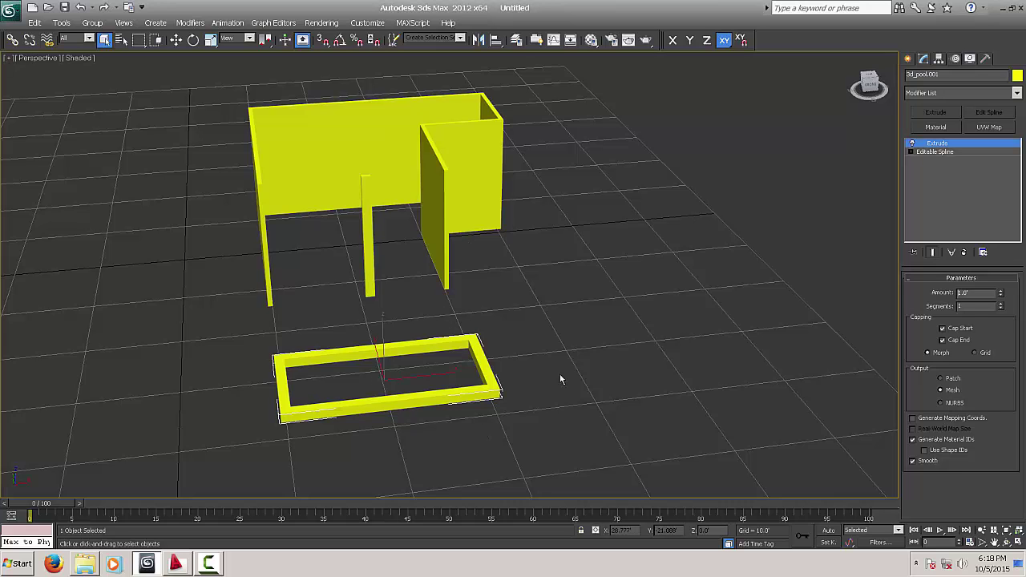
alt+middle_drag(585, 324, 545, 311)
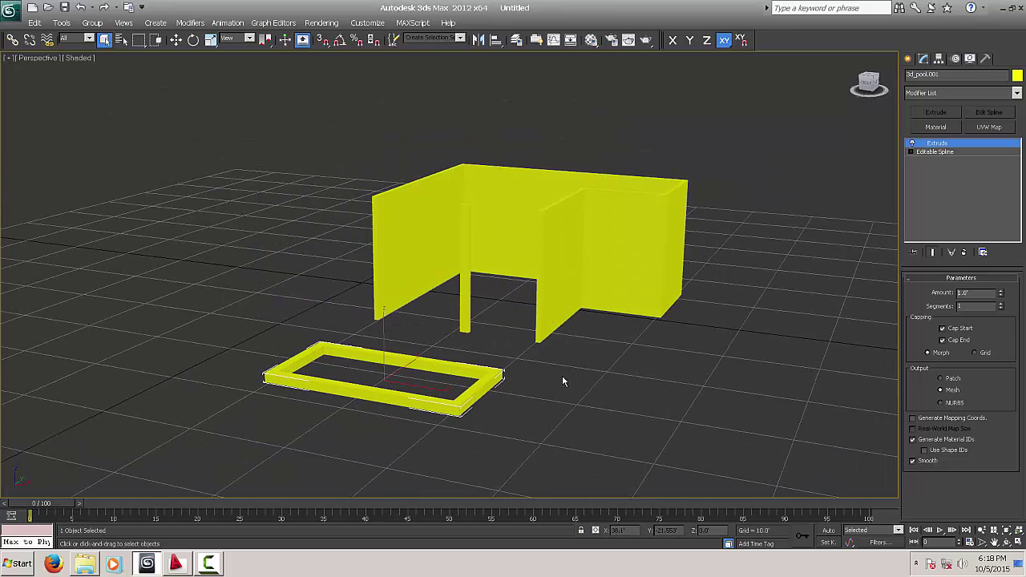
alt+middle_drag(414, 375, 451, 382)
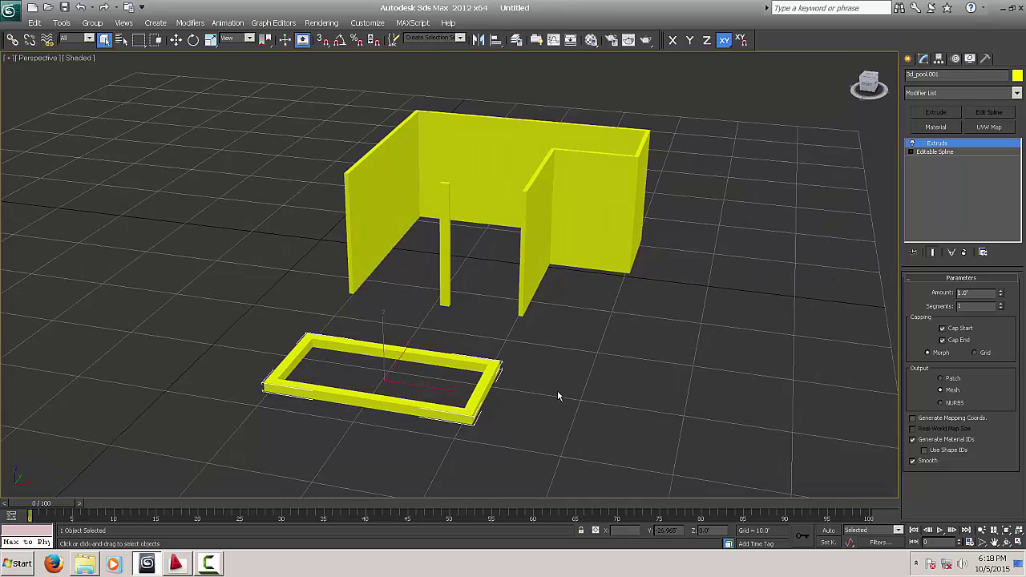
alt+middle_drag(558, 408, 538, 397)
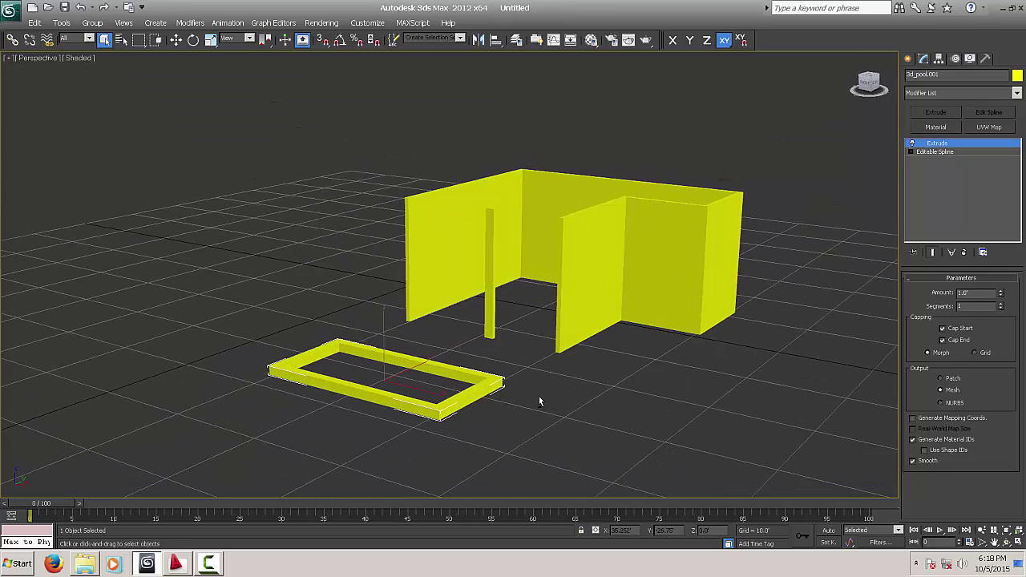